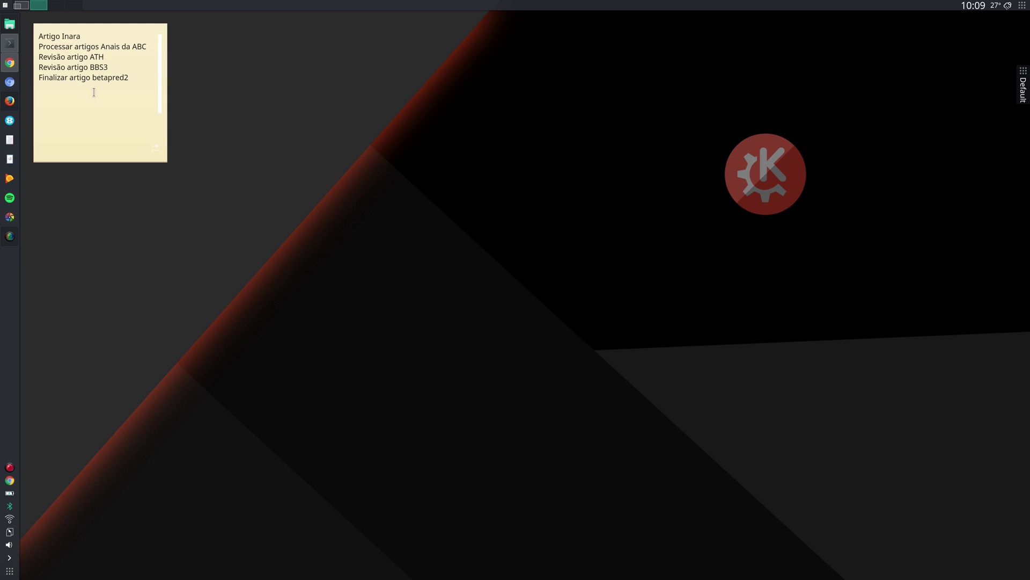
# - Launch Octopi, search packages for 'vault' and show the plasma-vault package details
pyautogui.press('super')
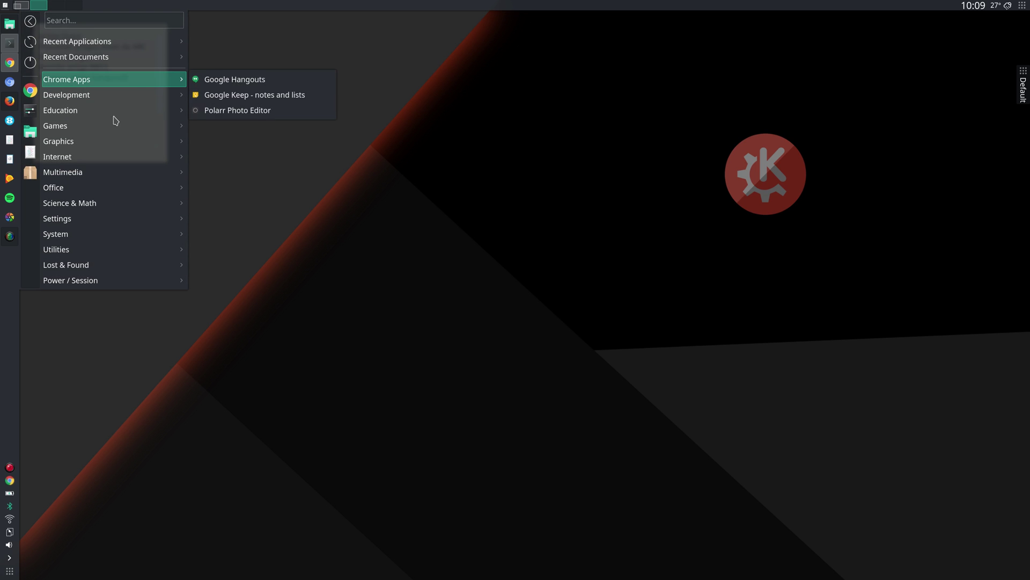
pyautogui.click(30, 172)
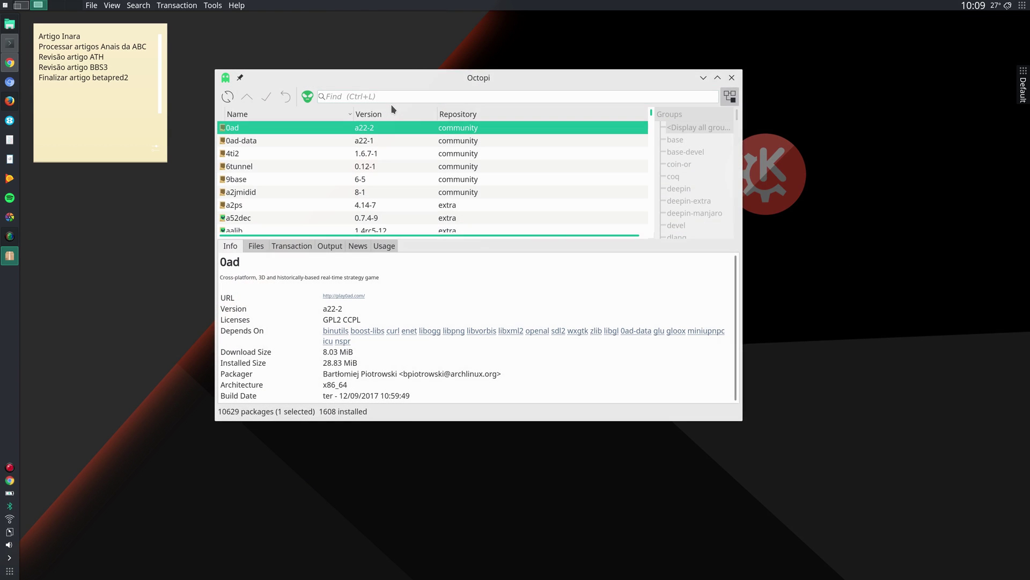
pyautogui.write('vaul')
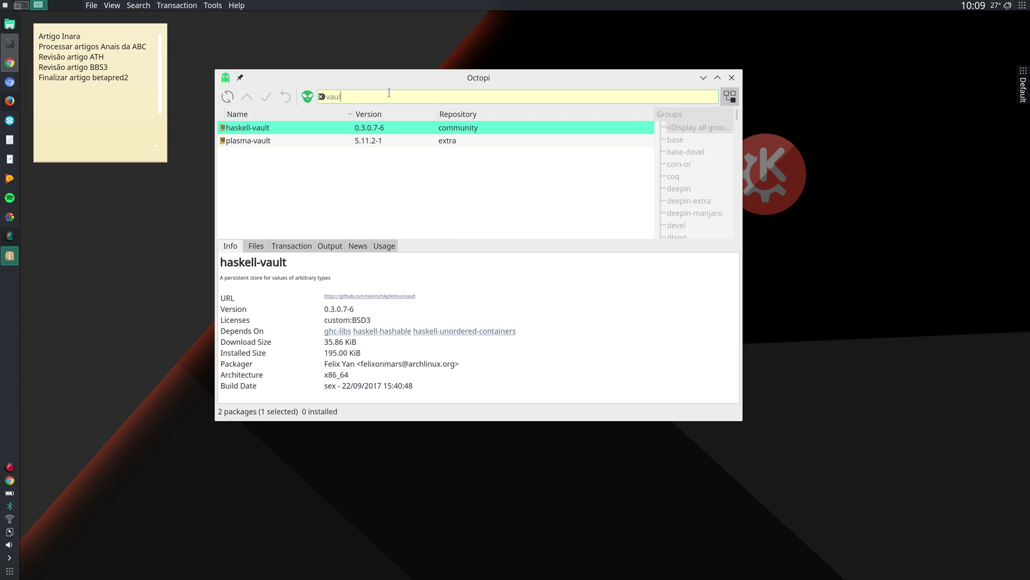
pyautogui.write('t')
pyautogui.click(260, 142)
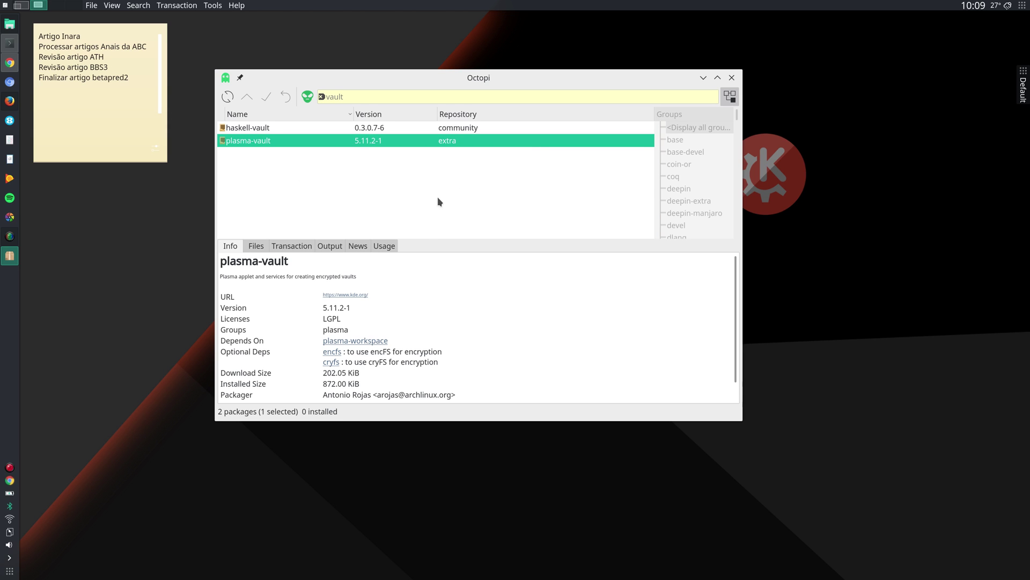
pyautogui.click(256, 140)
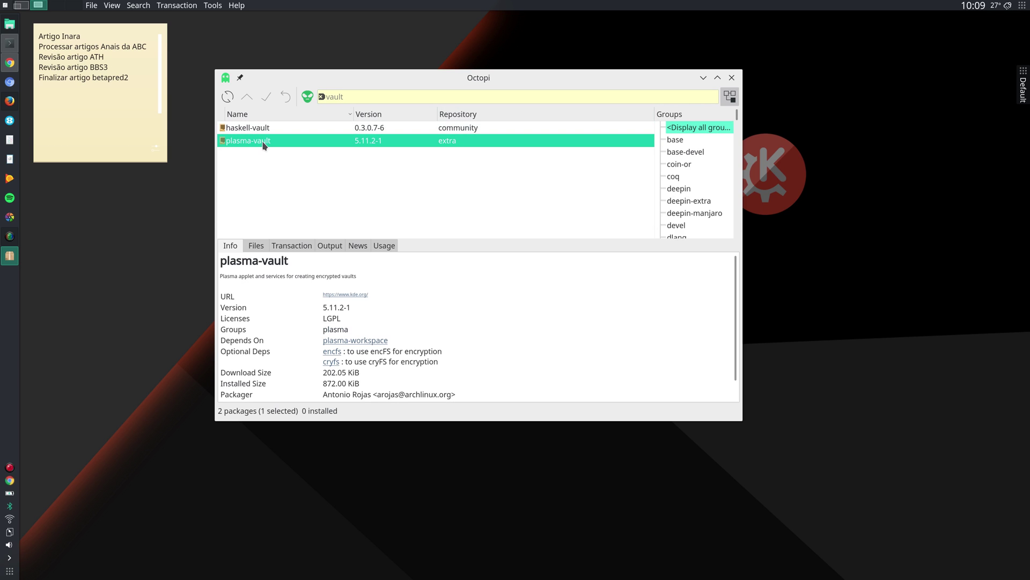
# - Mark plasma-vault for installation with the optional encfs and cryfs dependencies
pyautogui.rightClick(263, 143)
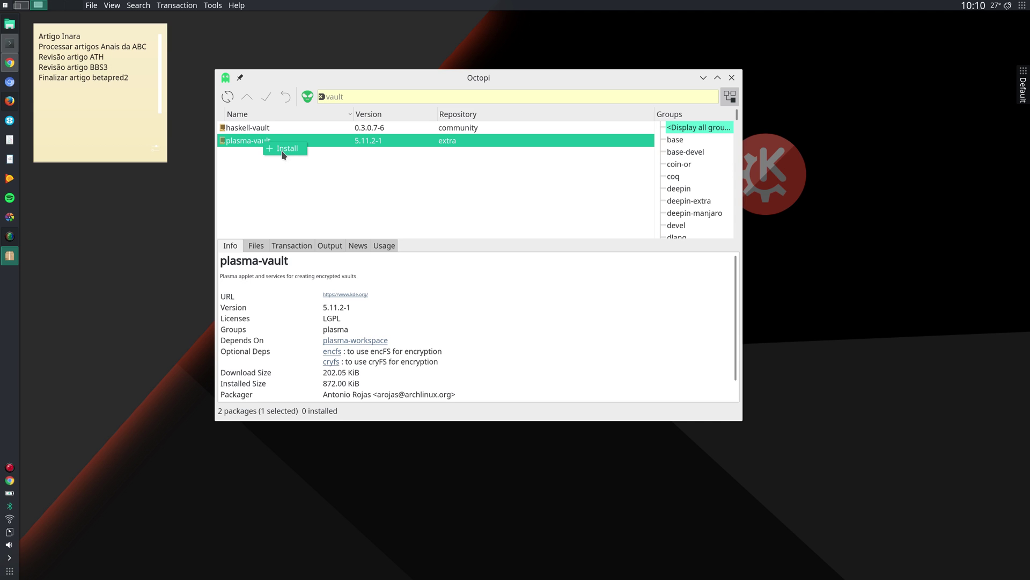
pyautogui.click(284, 150)
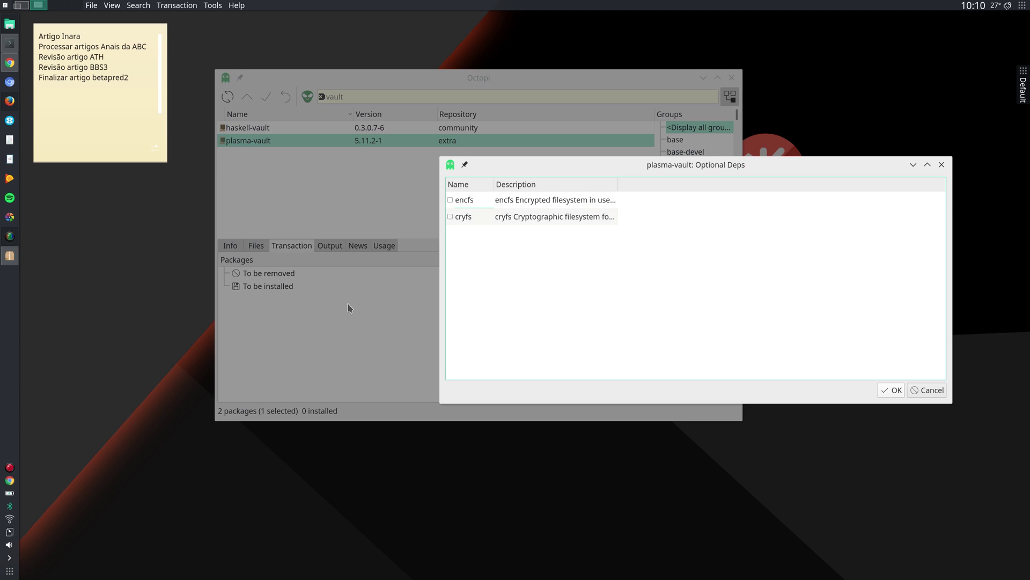
pyautogui.click(450, 200)
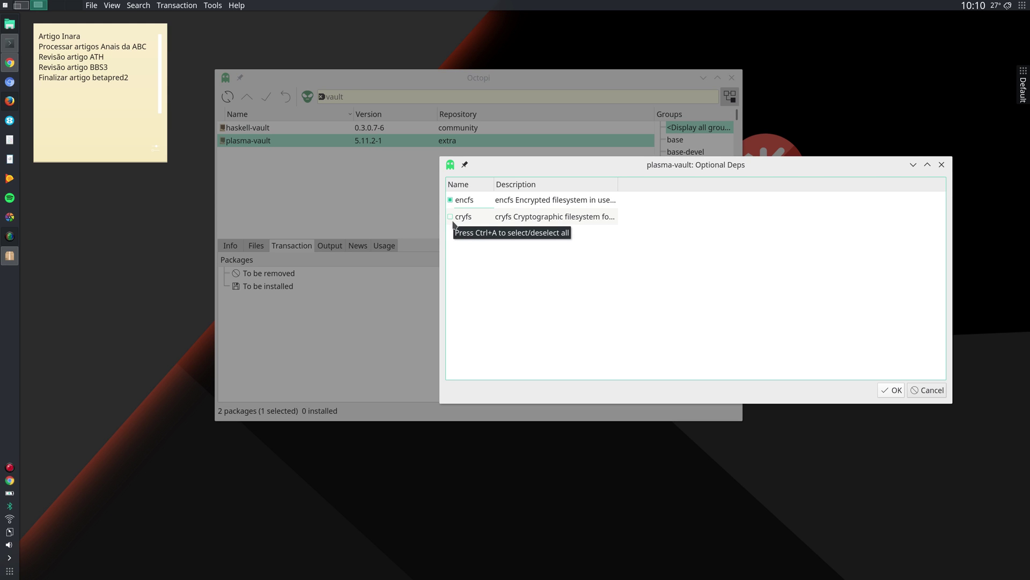
pyautogui.click(450, 217)
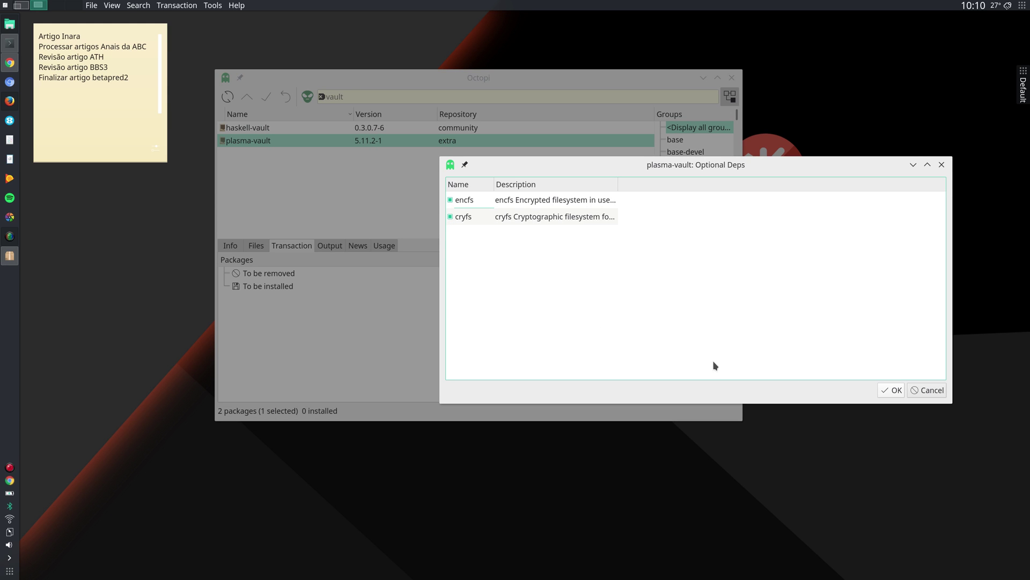
pyautogui.click(894, 390)
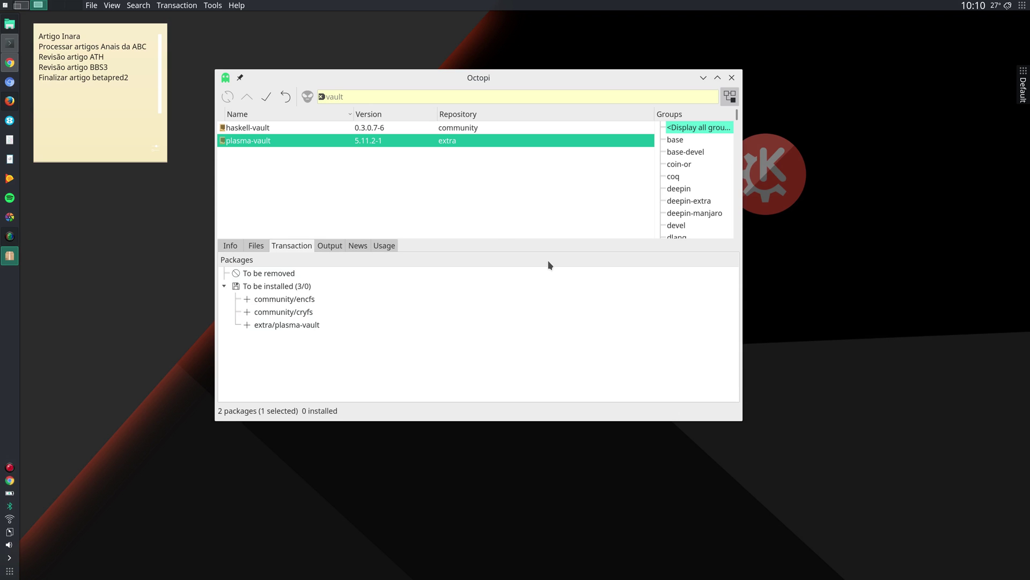
# - Commit the install transaction, confirm the download and enter the root password
pyautogui.click(267, 97)
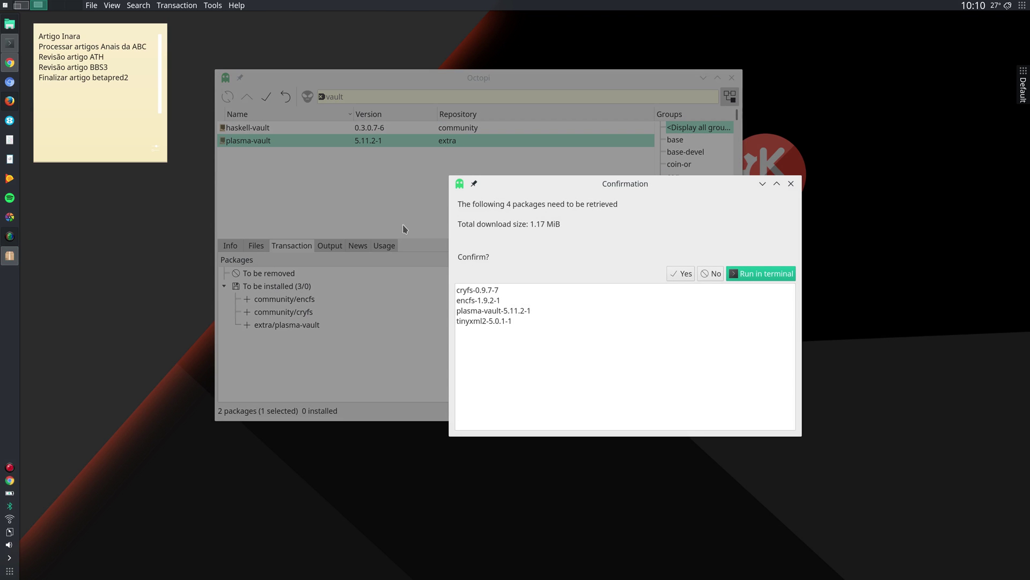
pyautogui.click(681, 274)
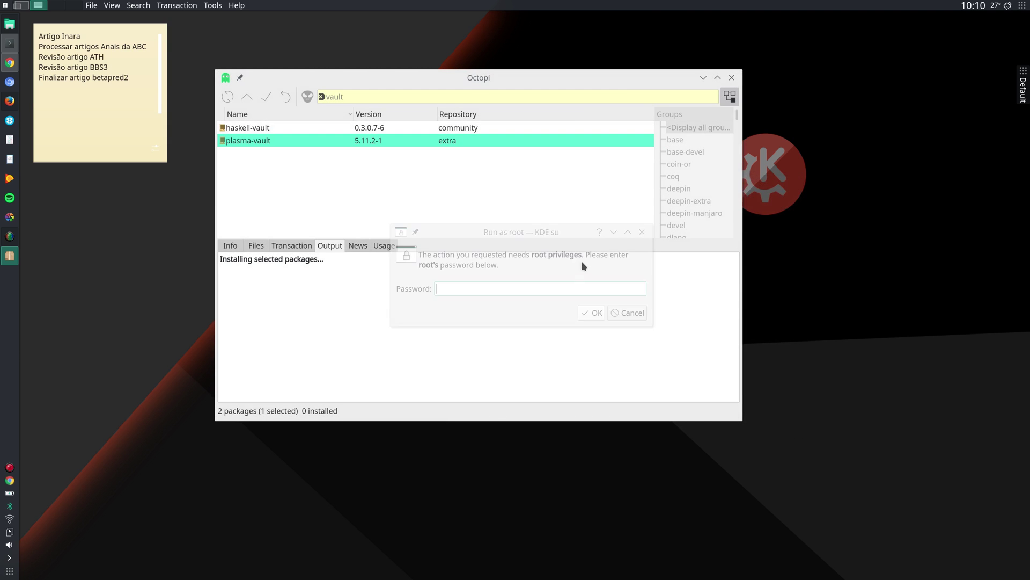
pyautogui.write('****')
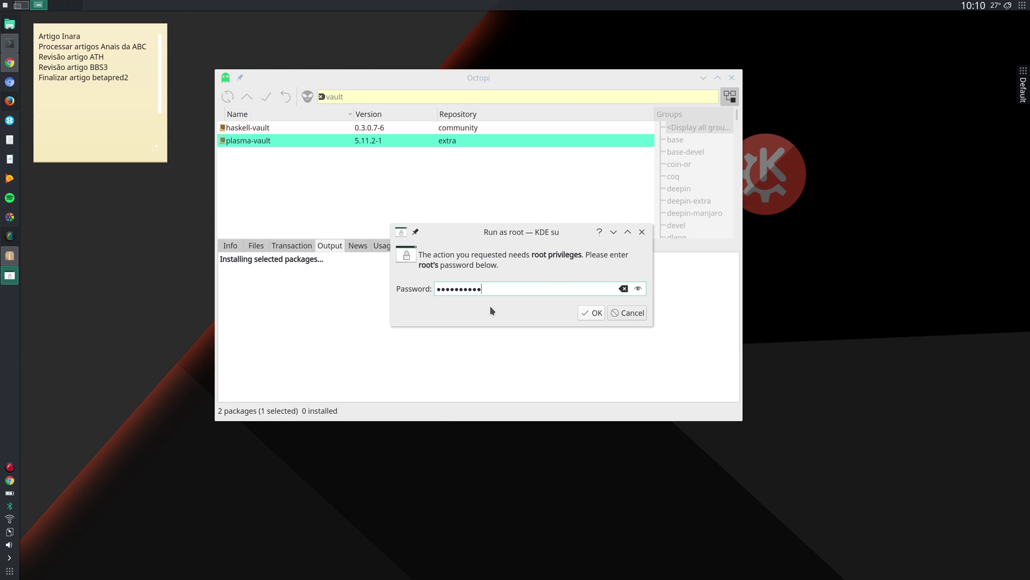
pyautogui.press('Return')
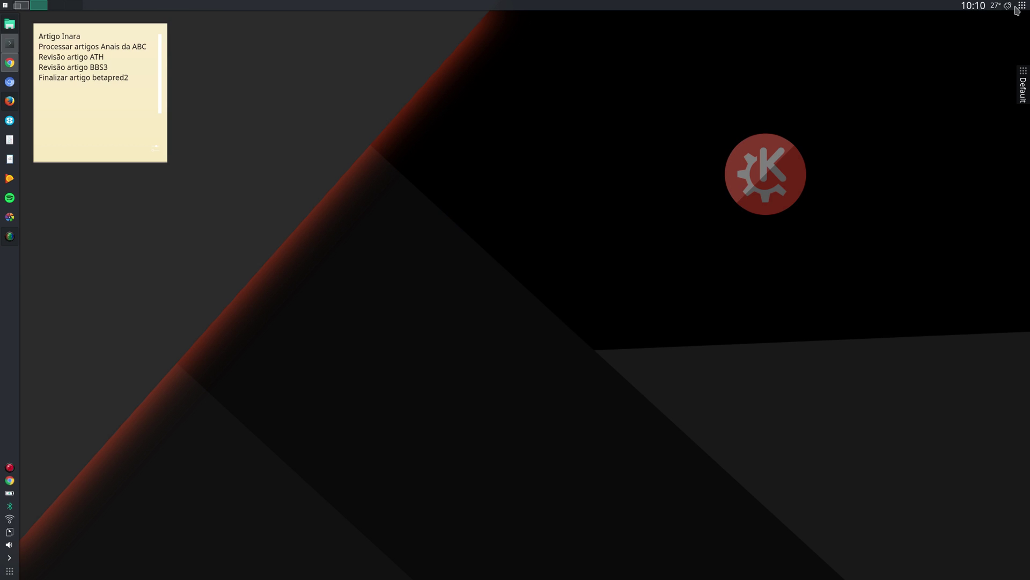
# - In panel edit mode, search widgets for 'vault' and add the Vaults widget to the top panel
pyautogui.click(1022, 6)
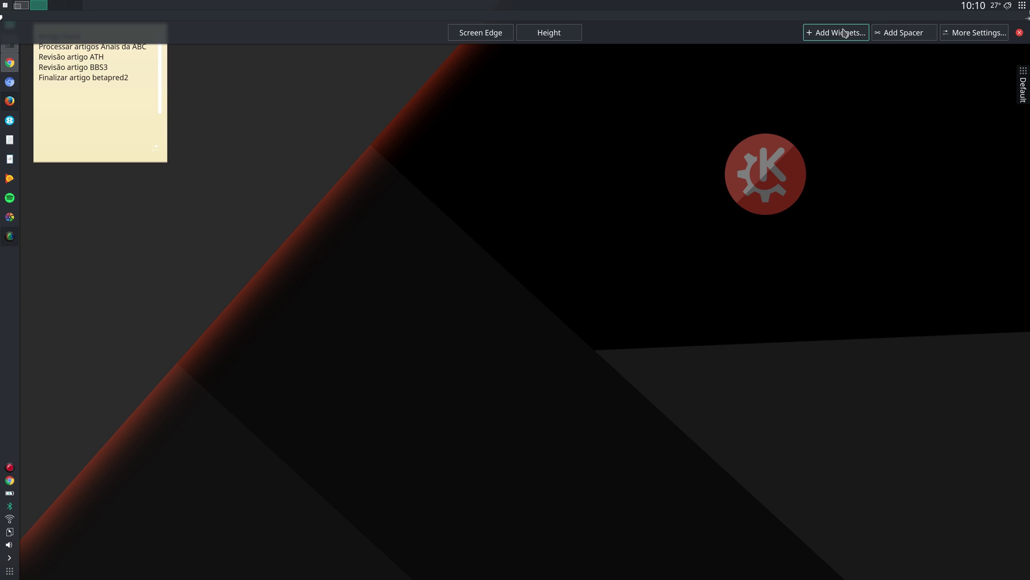
pyautogui.click(844, 33)
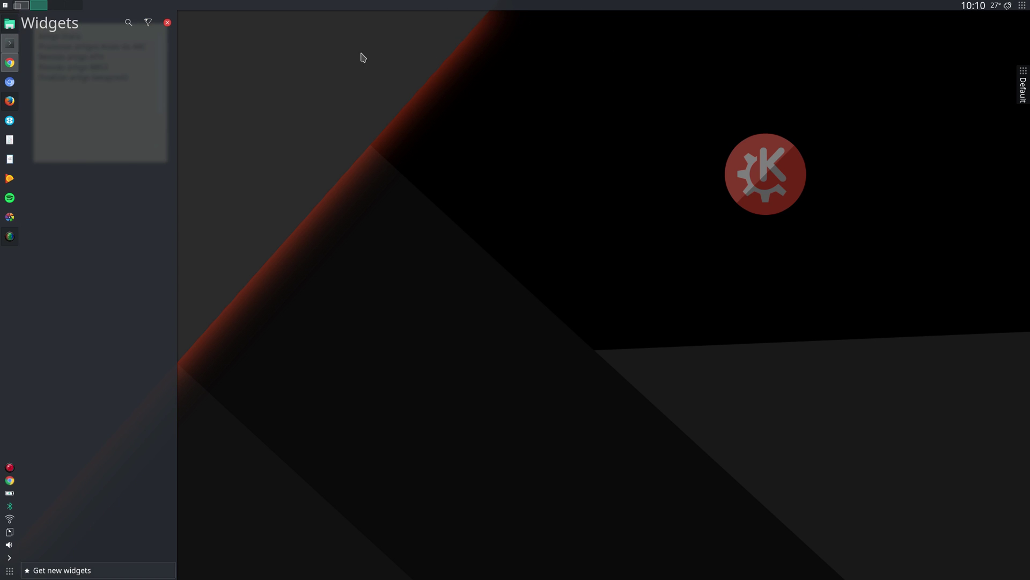
pyautogui.click(134, 24)
pyautogui.write('vault')
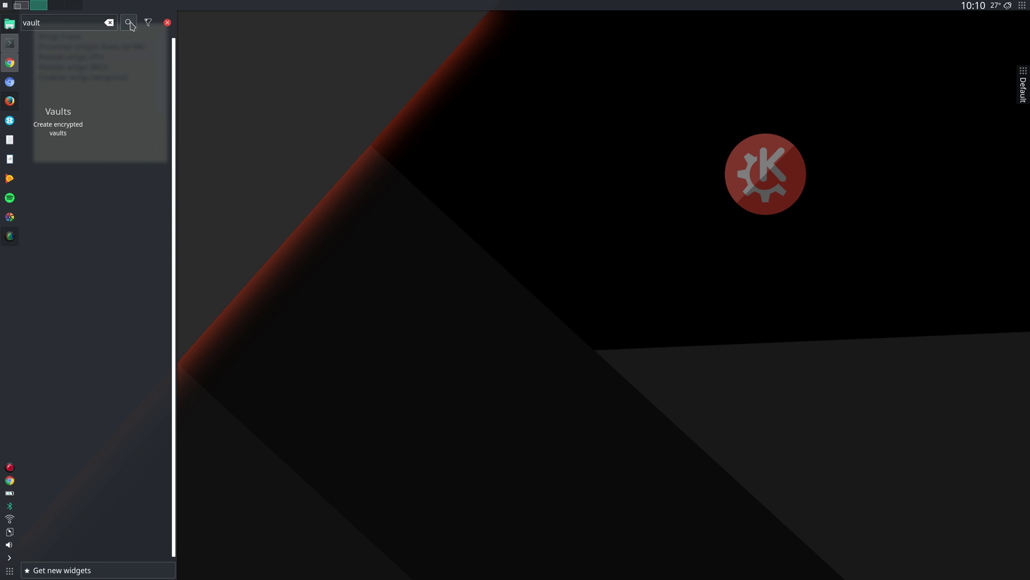
pyautogui.doubleClick(63, 111)
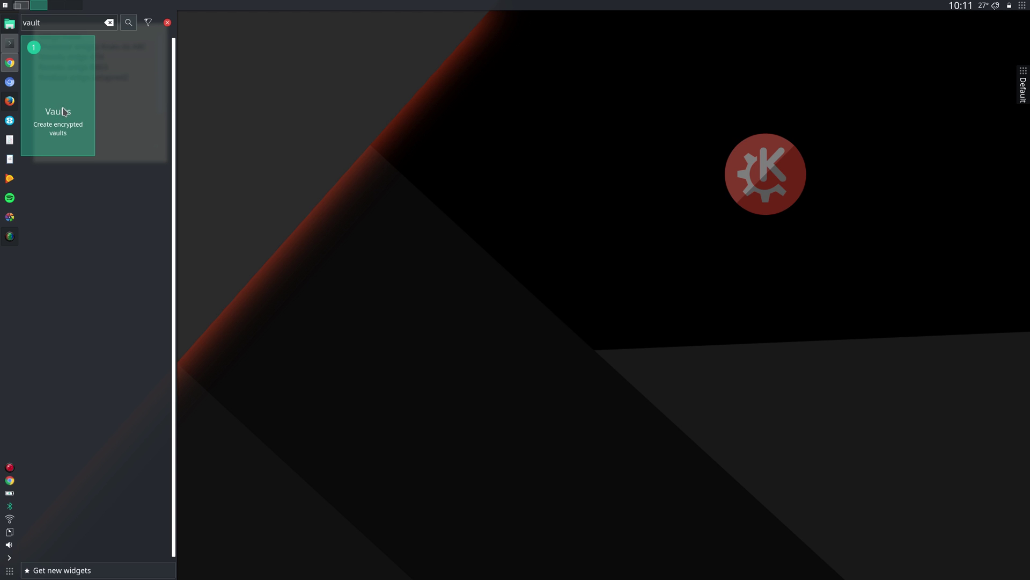
pyautogui.click(649, 64)
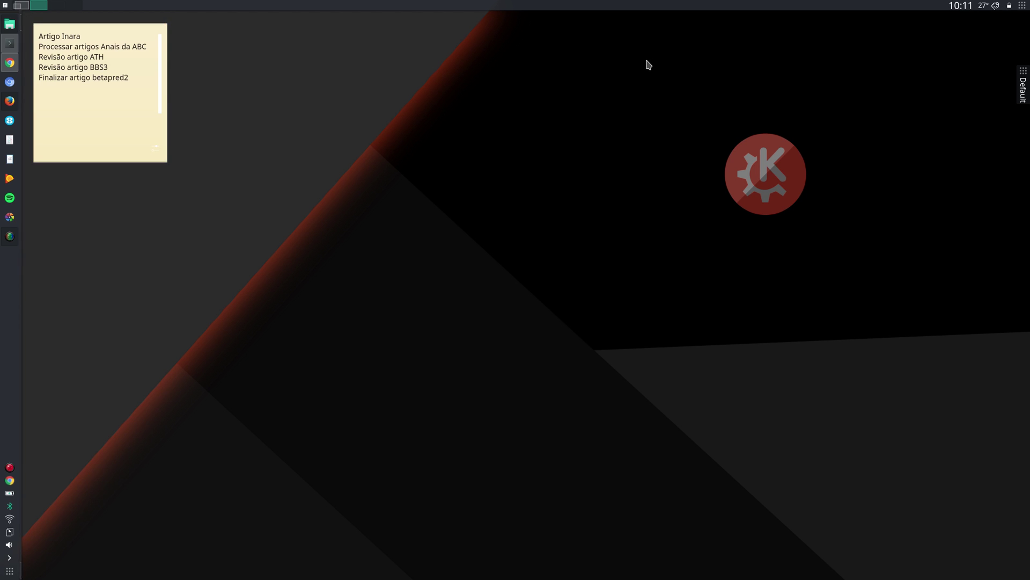
# - Begin a new vault named vault_01 with CryFS encryption from the Vaults tray widget
pyautogui.click(1010, 8)
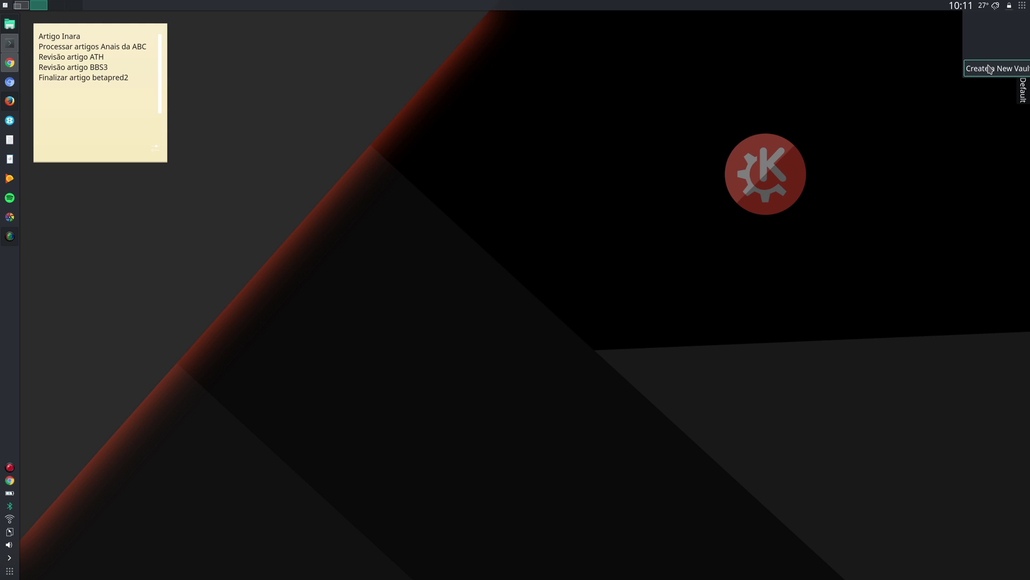
pyautogui.click(989, 68)
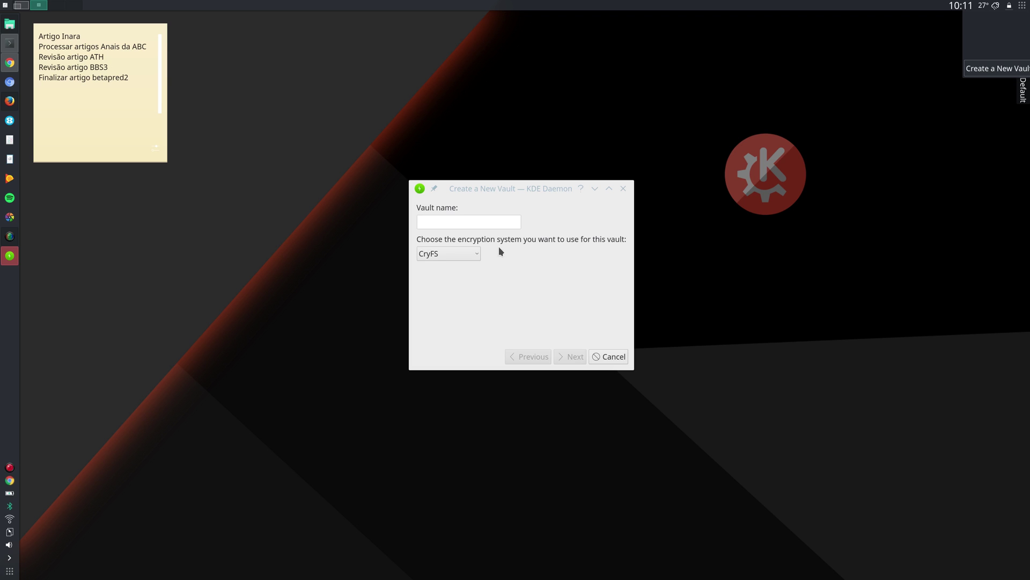
pyautogui.click(451, 219)
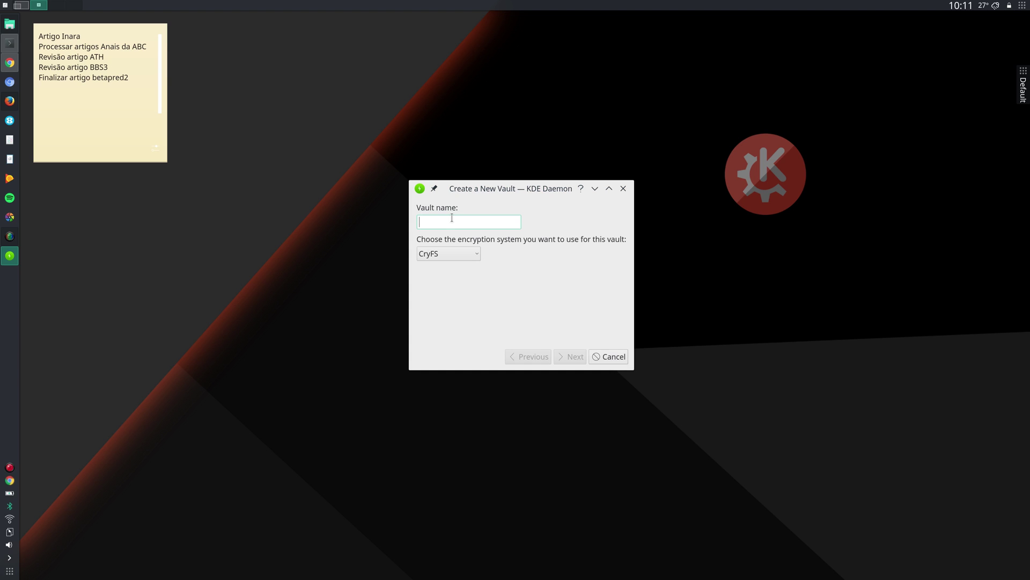
pyautogui.write('vault_01')
pyautogui.click(573, 358)
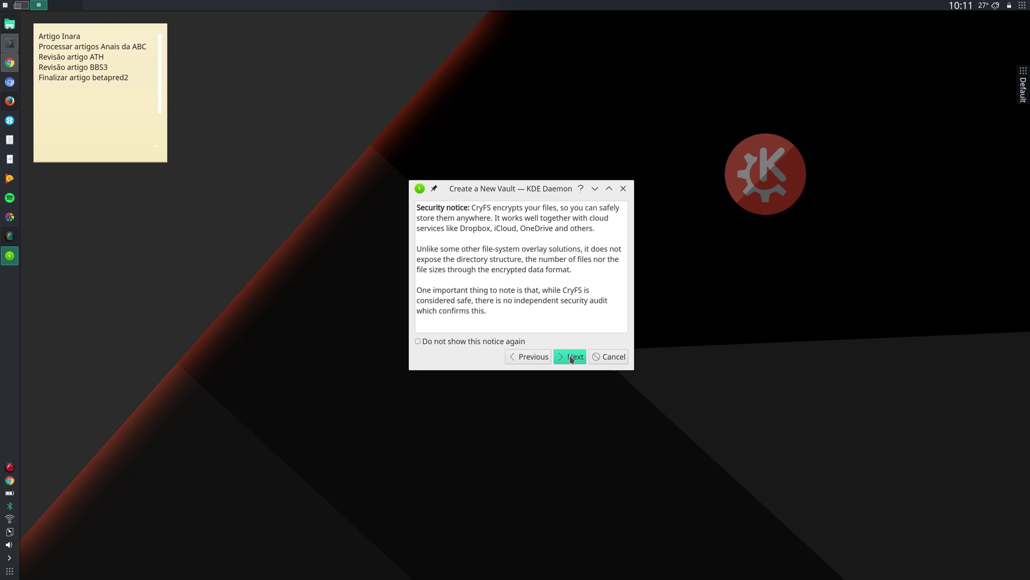
# - Pass the CryFS notice and enter and verify the vault_01 password
pyautogui.click(571, 359)
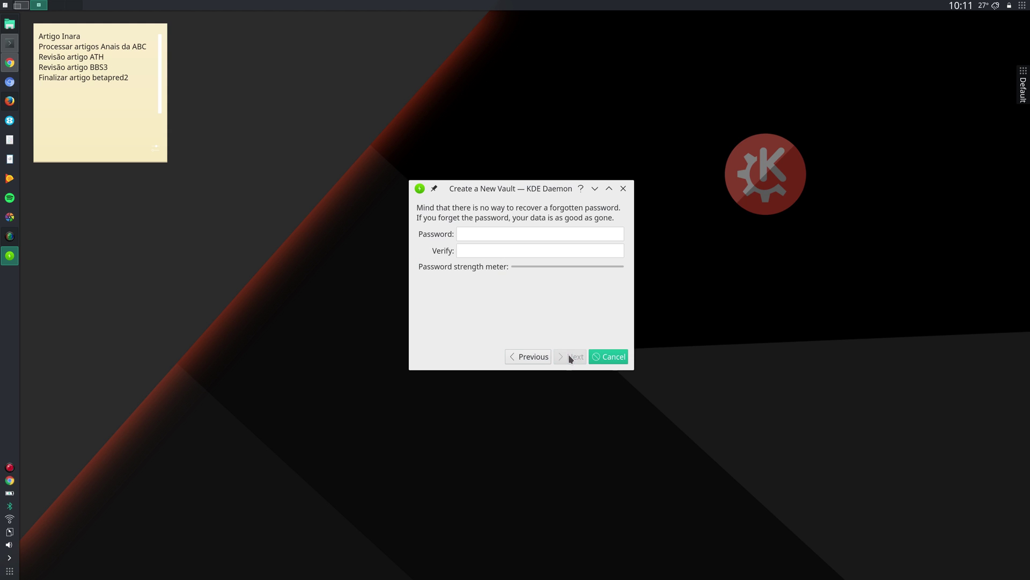
pyautogui.click(469, 235)
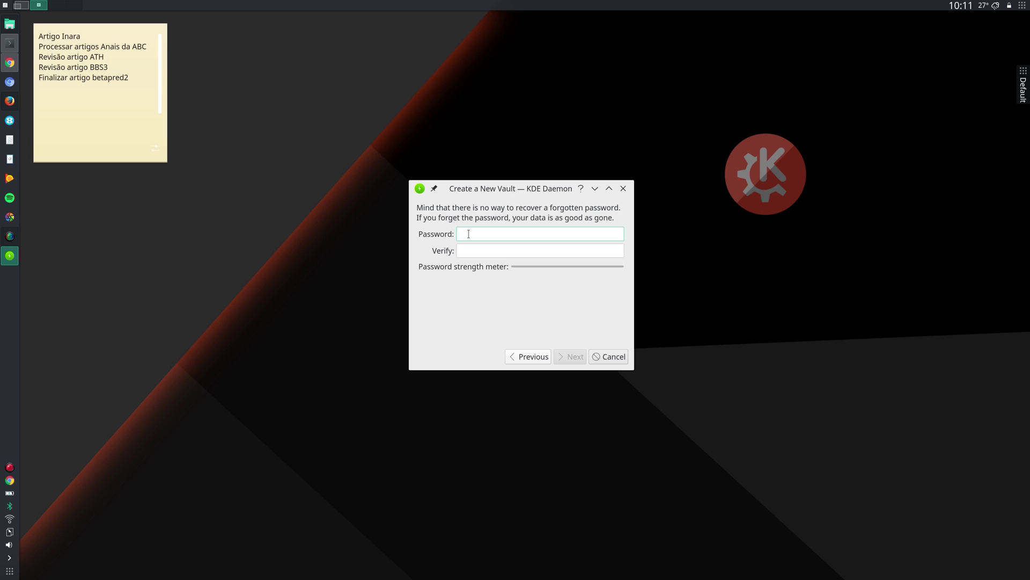
pyautogui.write('••••••••••••••')
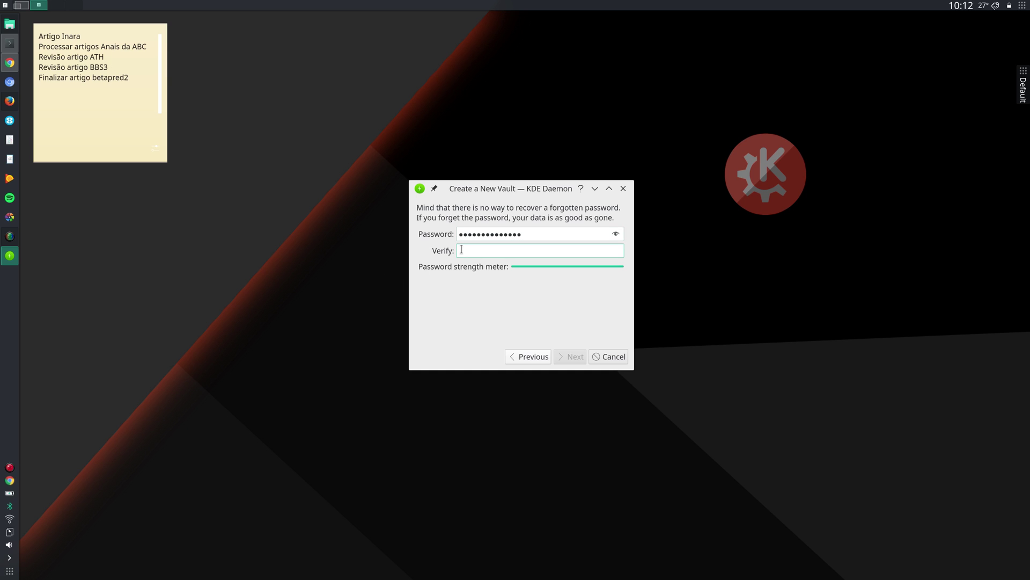
pyautogui.write('••••••••••••')
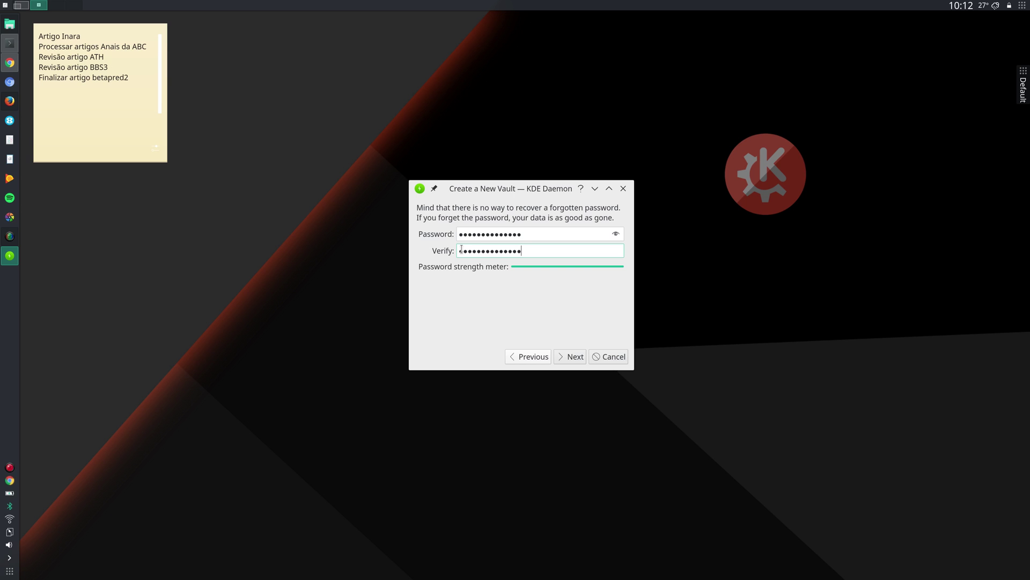
pyautogui.click(571, 354)
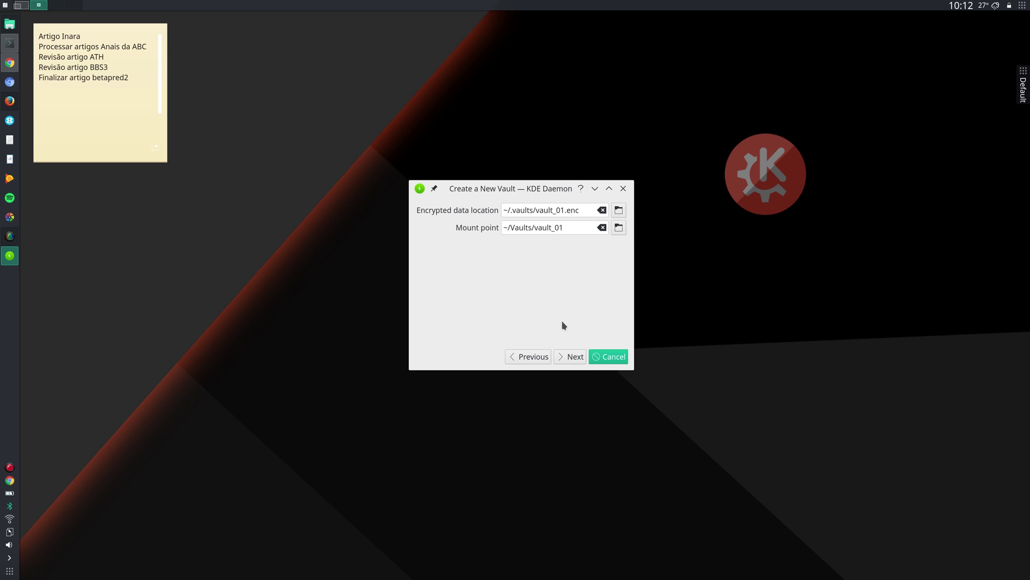
# - Keep the default ~/.vaults and ~/Vaults/vault_01 locations and cipher, then create the vault
pyautogui.click(572, 357)
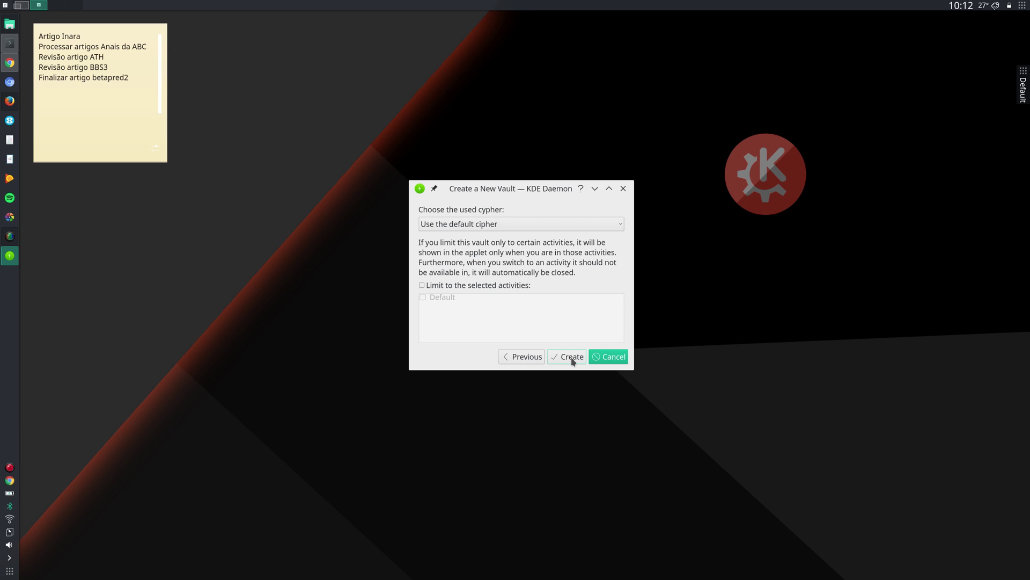
pyautogui.click(572, 362)
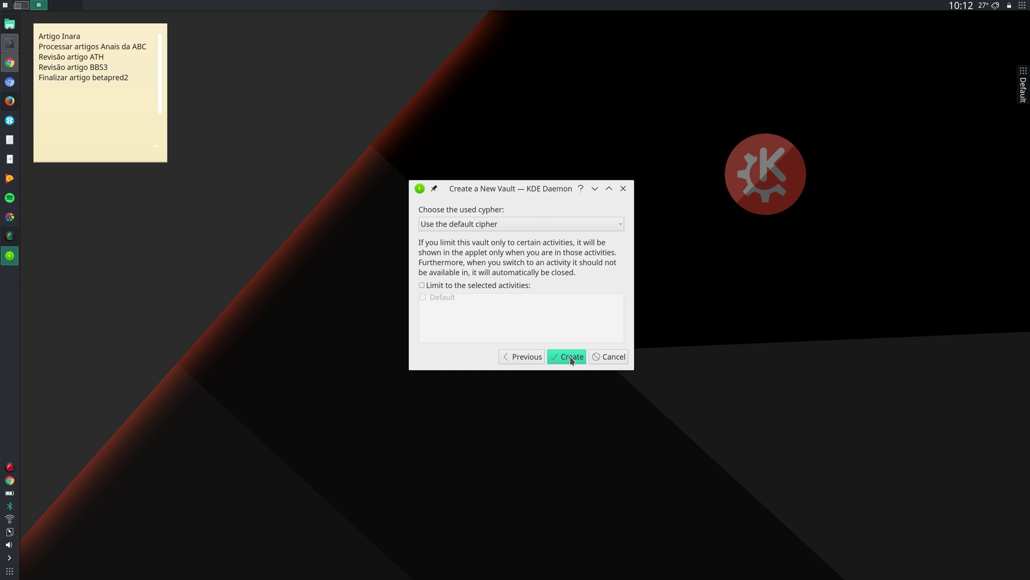
pyautogui.click(568, 356)
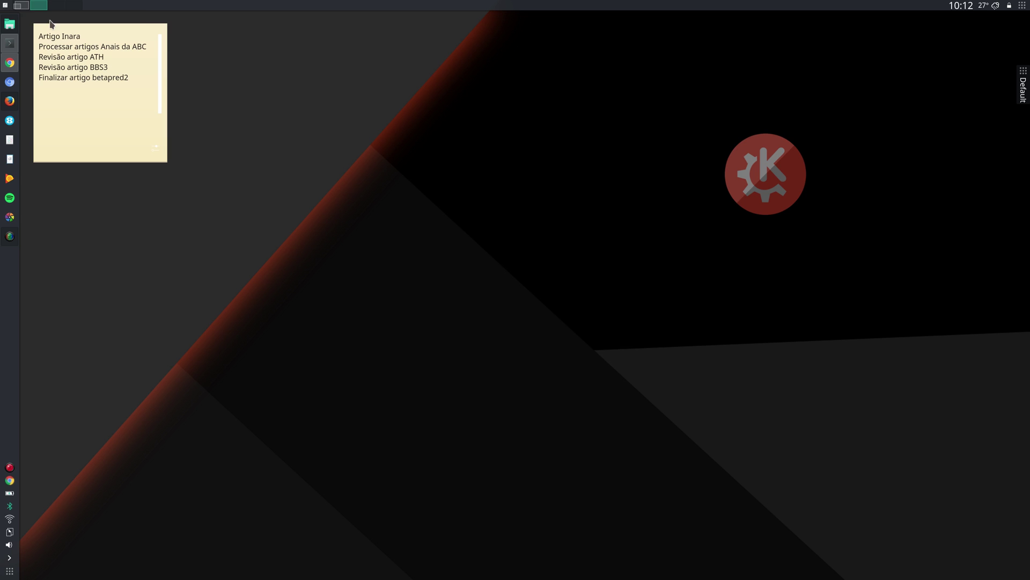
# - Open the Vaults folder in Dolphin's home directory and enter the mounted vault_01 folder
pyautogui.click(9, 24)
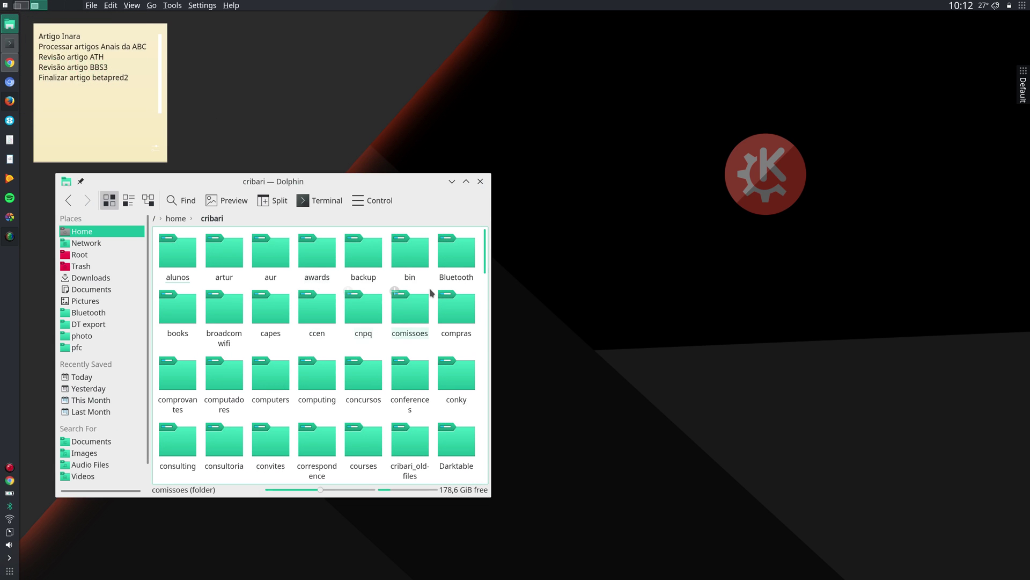
pyautogui.moveTo(485, 256); pyautogui.dragTo(486, 408)
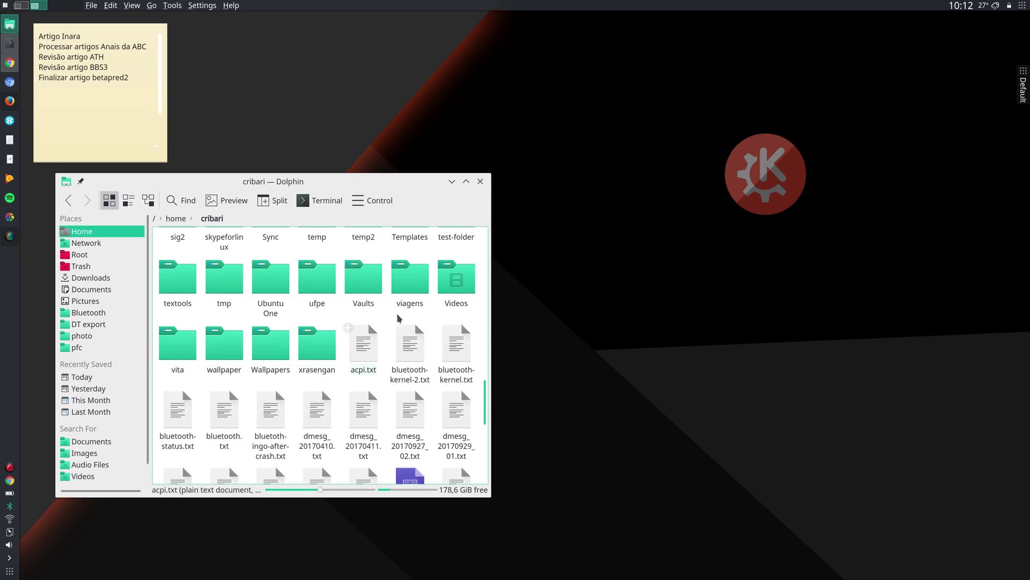
pyautogui.click(369, 281)
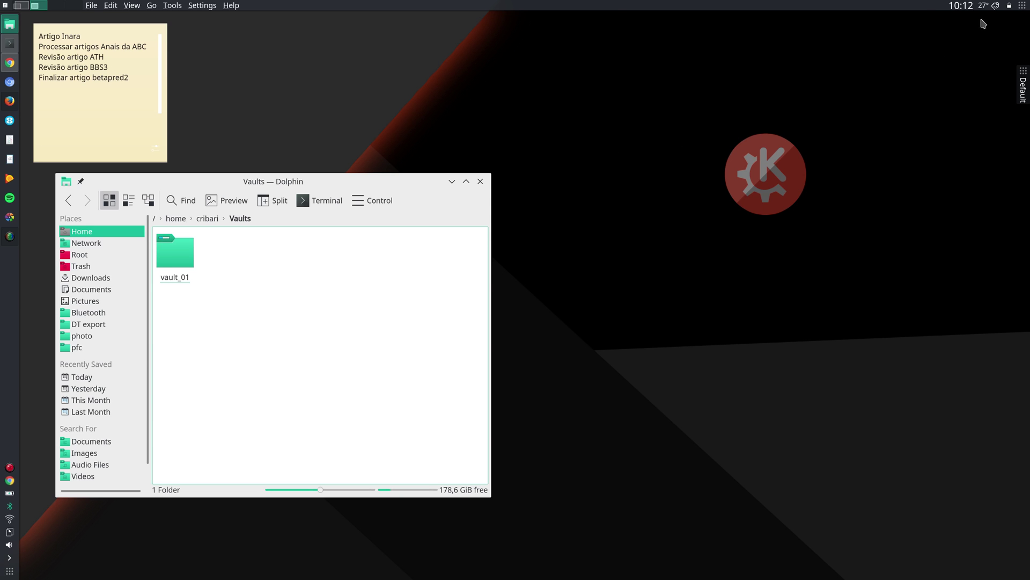
pyautogui.click(1010, 7)
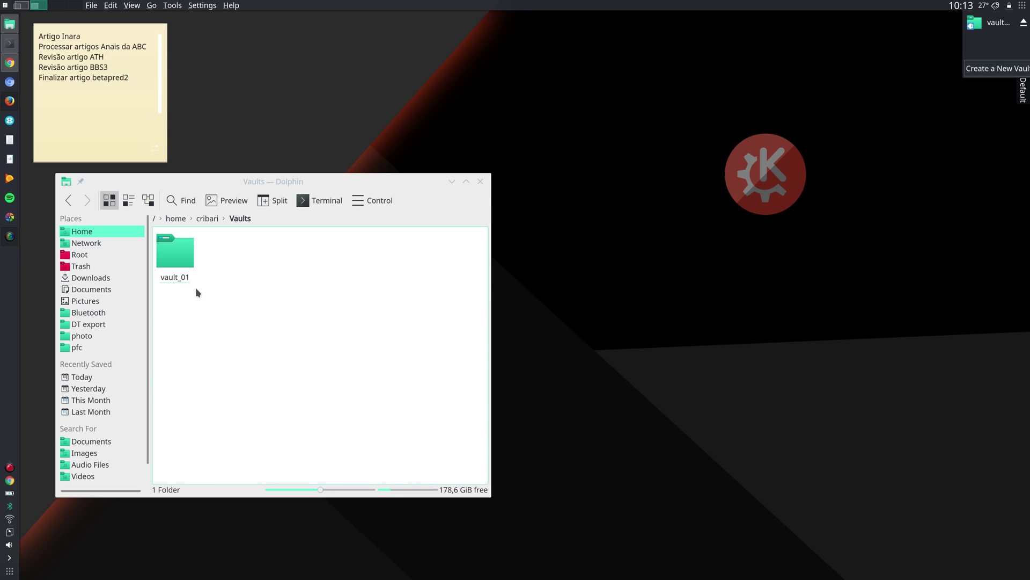
pyautogui.click(177, 256)
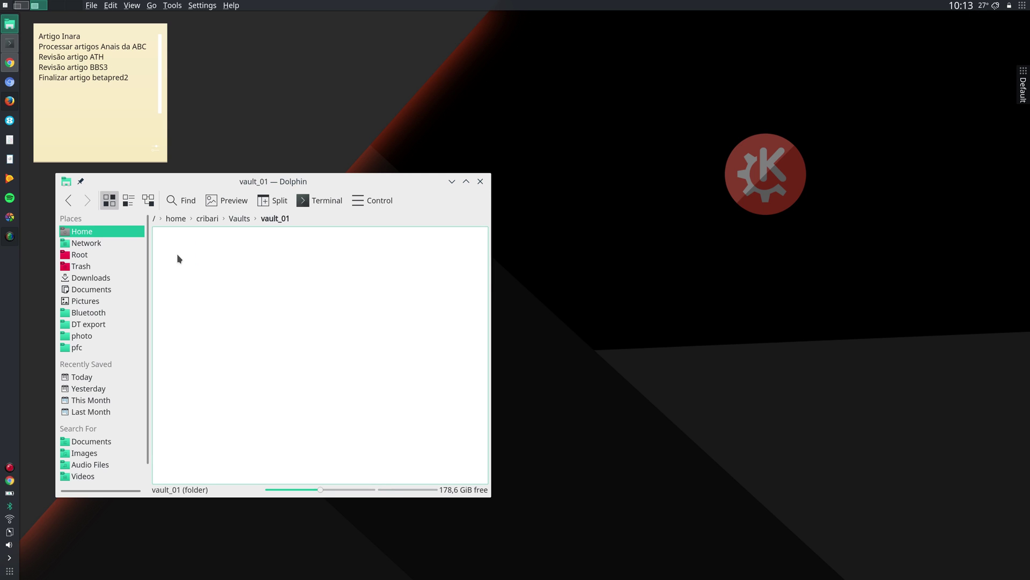
# - Add an empty text file called passwords.txt to the open vault_01 folder
pyautogui.rightClick(217, 261)
pyautogui.moveTo(251, 268)
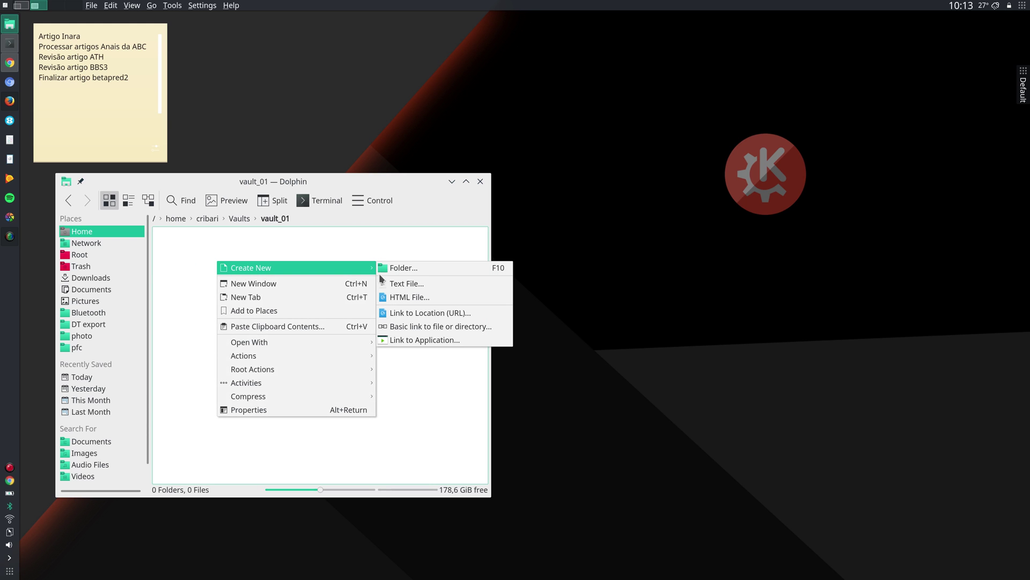
pyautogui.click(408, 284)
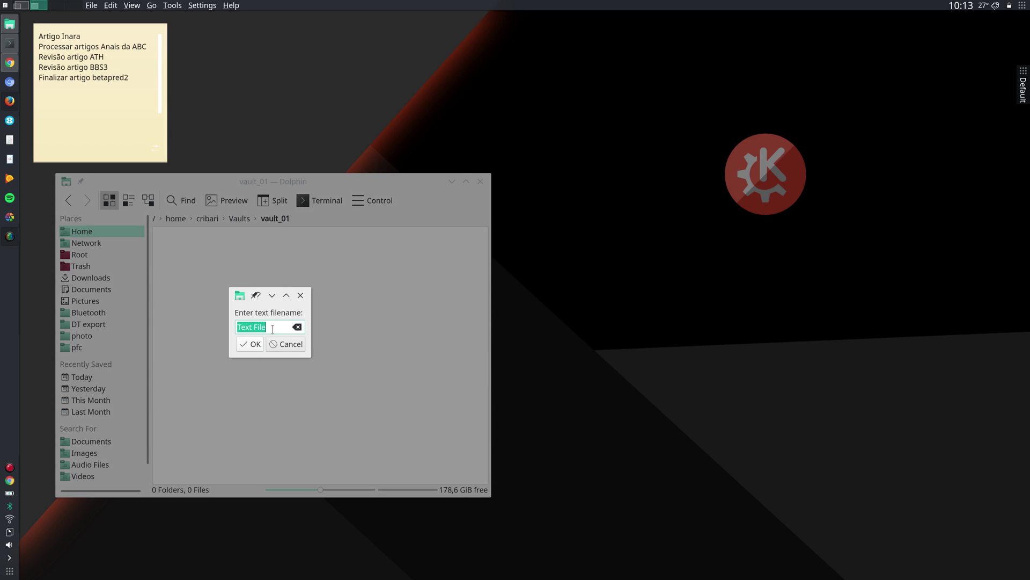
pyautogui.write('passwords.txt')
pyautogui.click(252, 343)
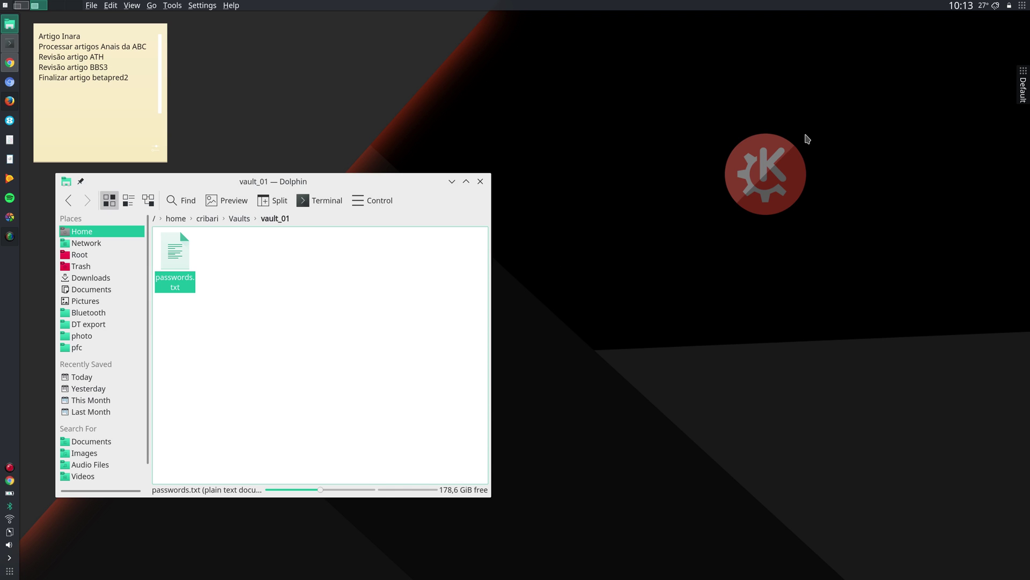
# - Lock vault_01 from the tray, verify its folder is now empty, and return home
pyautogui.click(1007, 7)
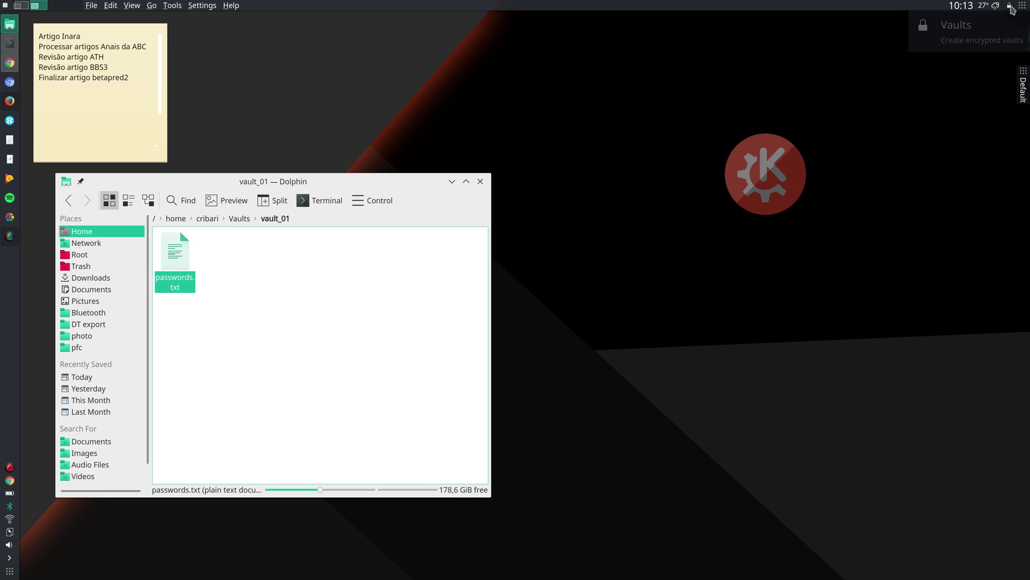
pyautogui.click(1024, 25)
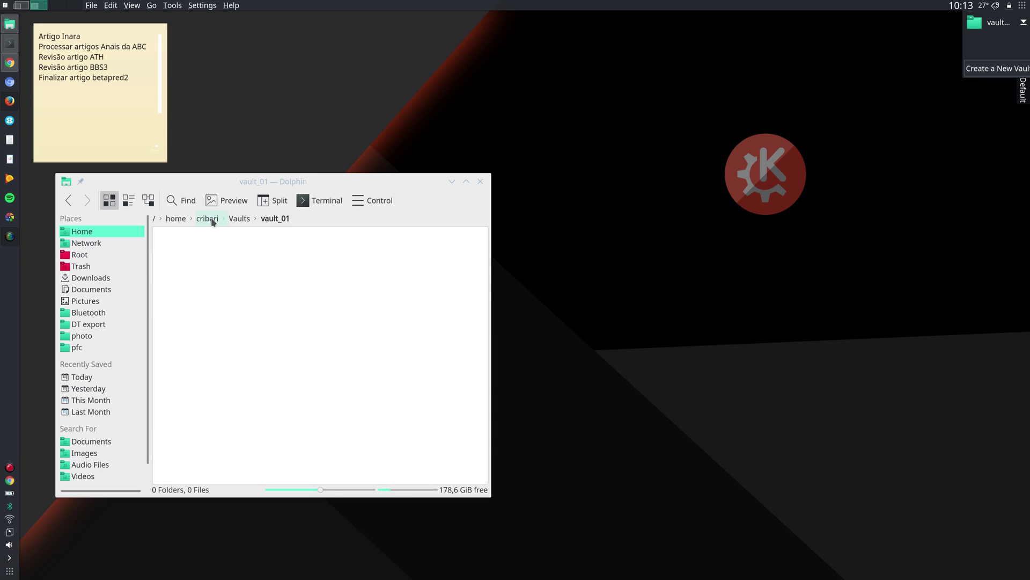
pyautogui.click(240, 221)
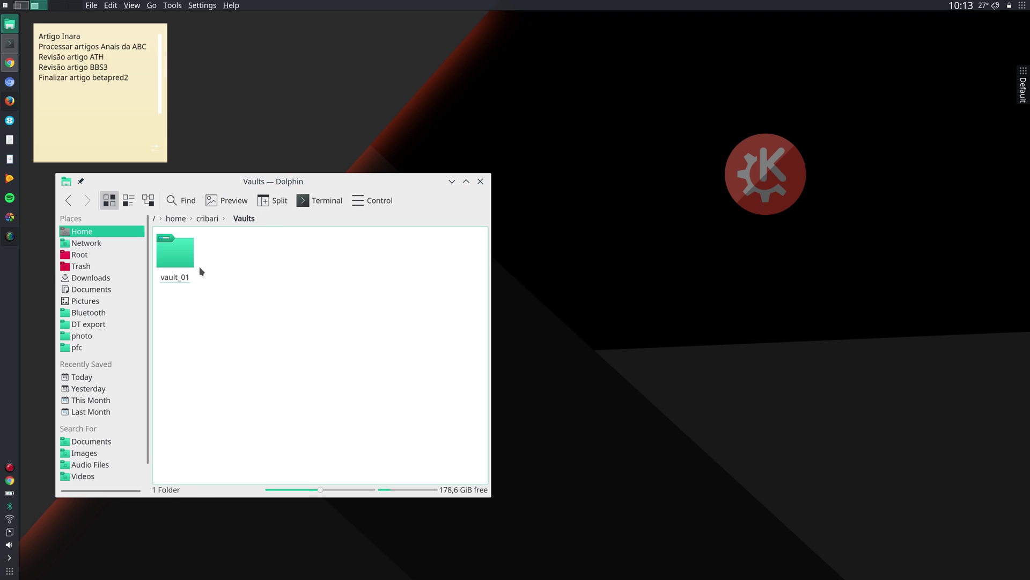
pyautogui.click(180, 261)
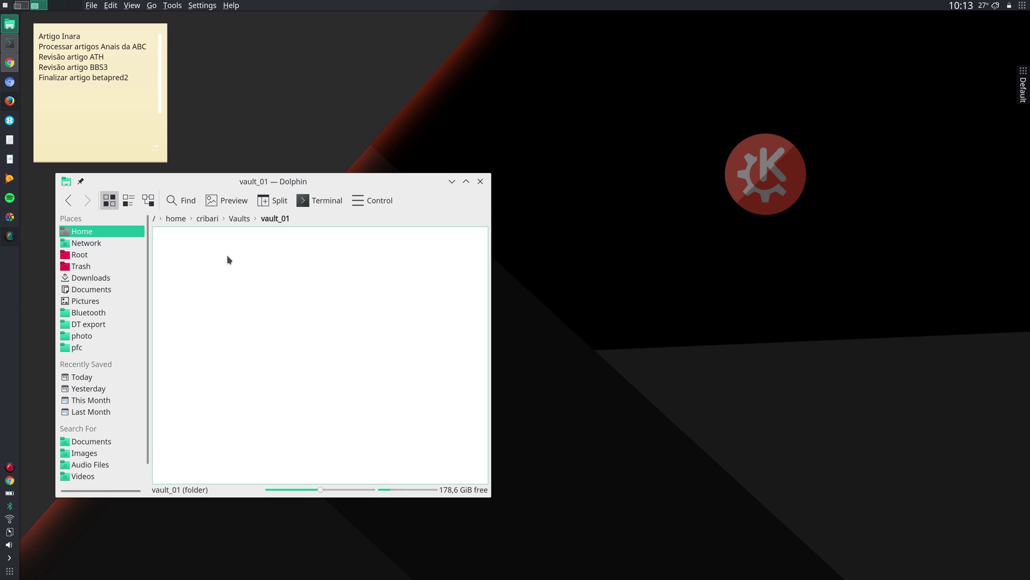
pyautogui.click(240, 219)
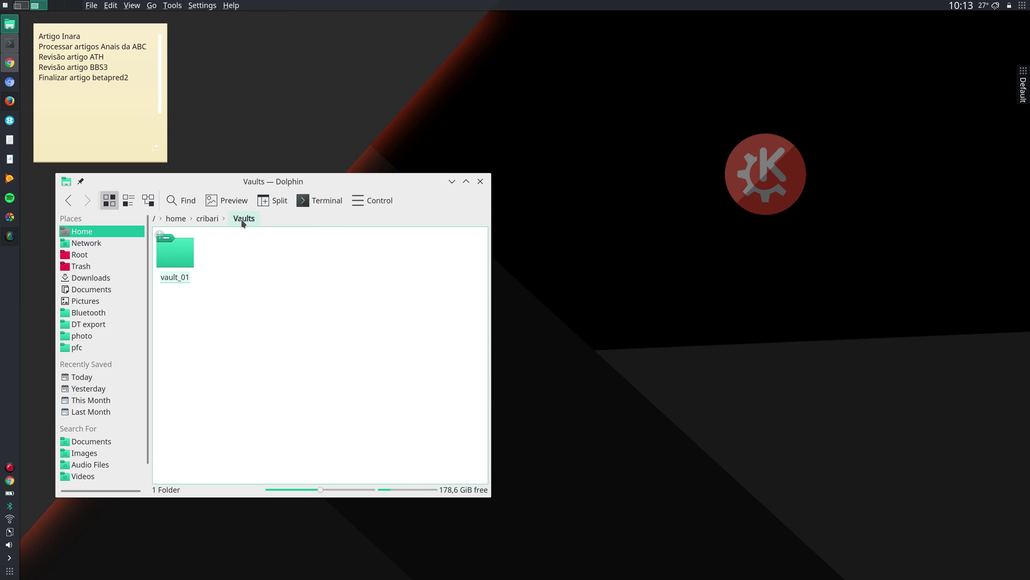
pyautogui.click(207, 220)
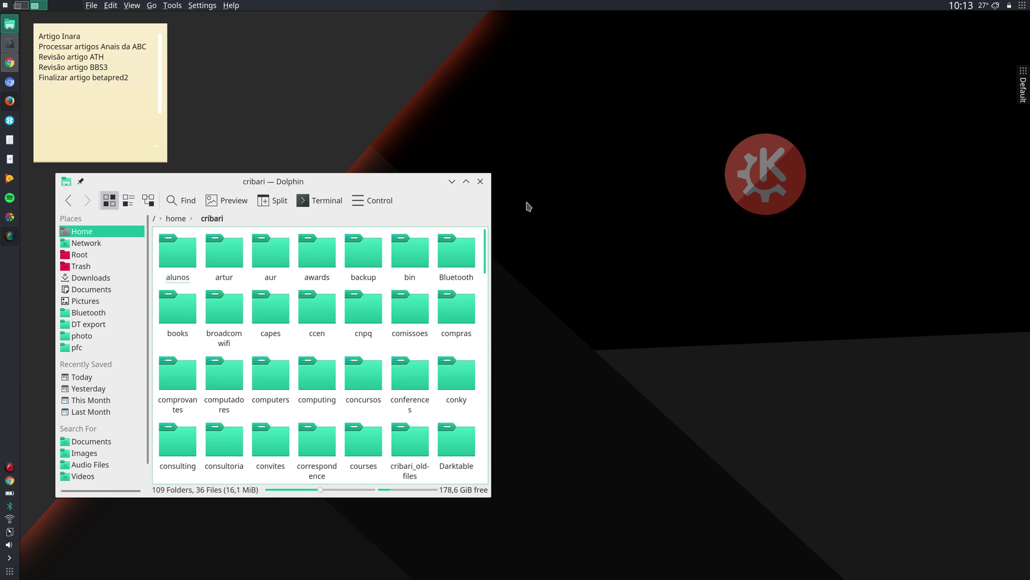
pyautogui.click(1009, 8)
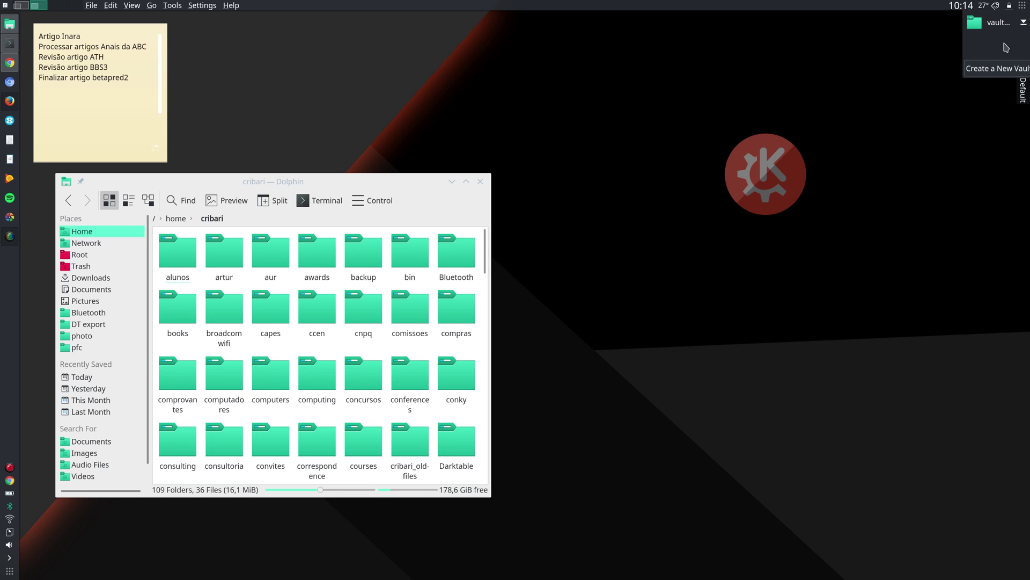
pyautogui.click(1024, 24)
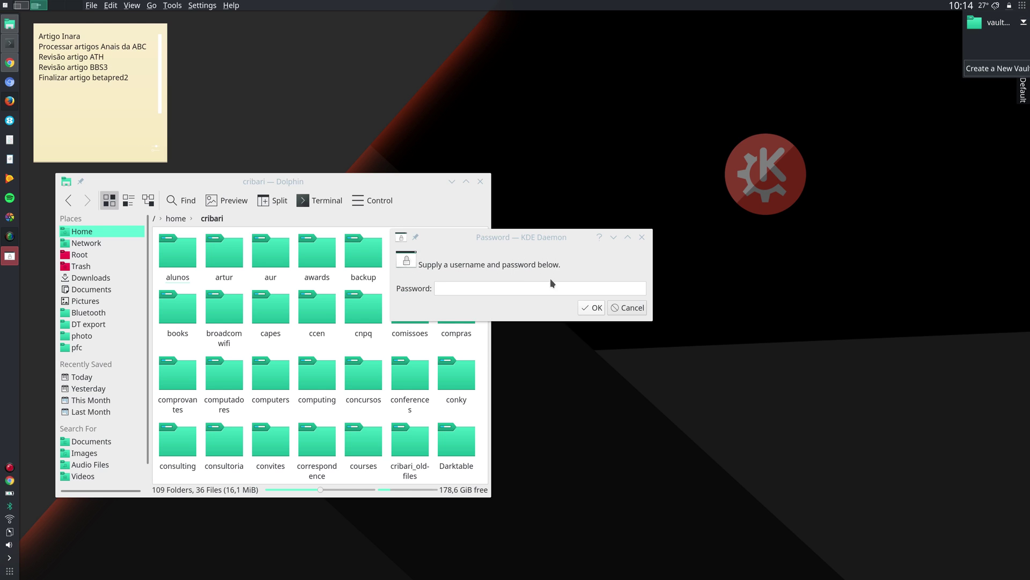
pyautogui.click(525, 287)
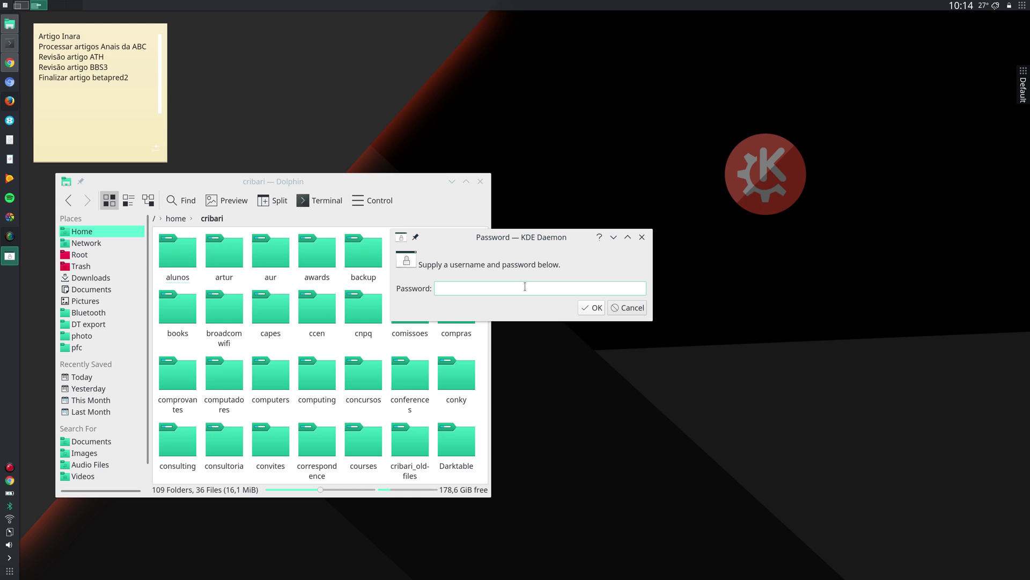
pyautogui.write('••••••••••••••')
pyautogui.click(594, 310)
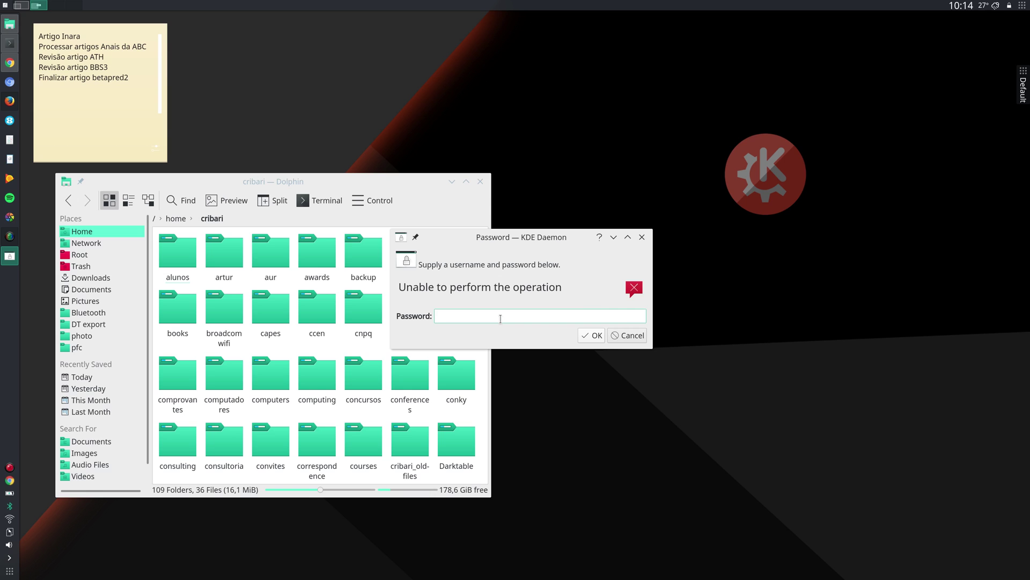
pyautogui.write('•••••••••••••')
pyautogui.click(594, 338)
pyautogui.write('••••••••••••••')
pyautogui.click(594, 337)
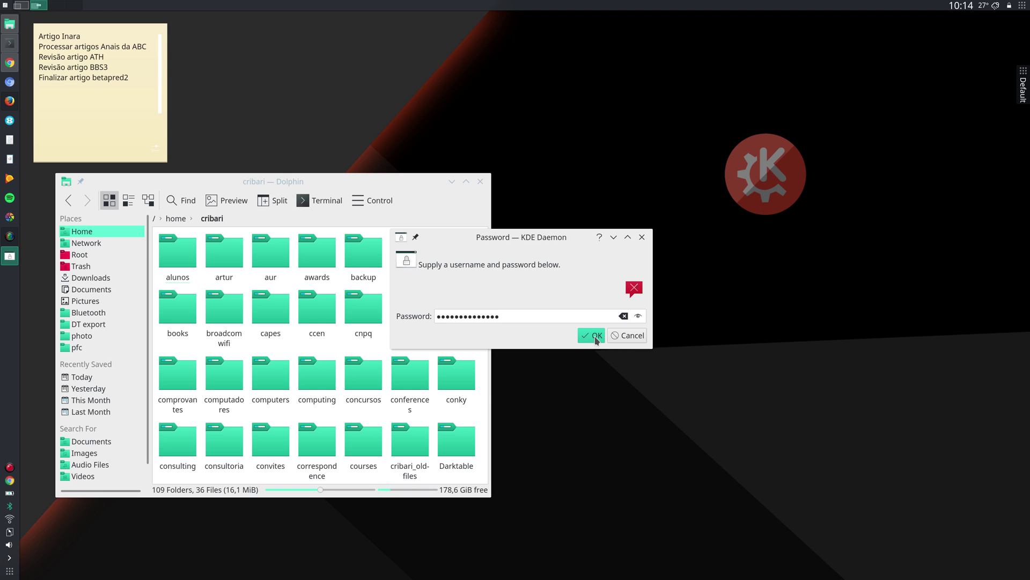
pyautogui.click(627, 336)
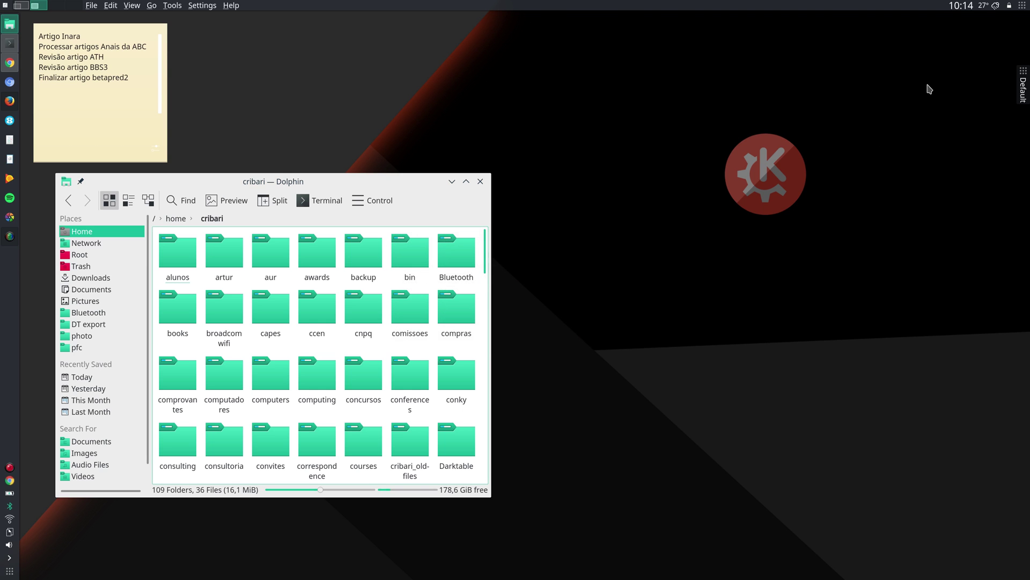
# - Start a new vault named vault_02 with CryFS encryption
pyautogui.click(1011, 8)
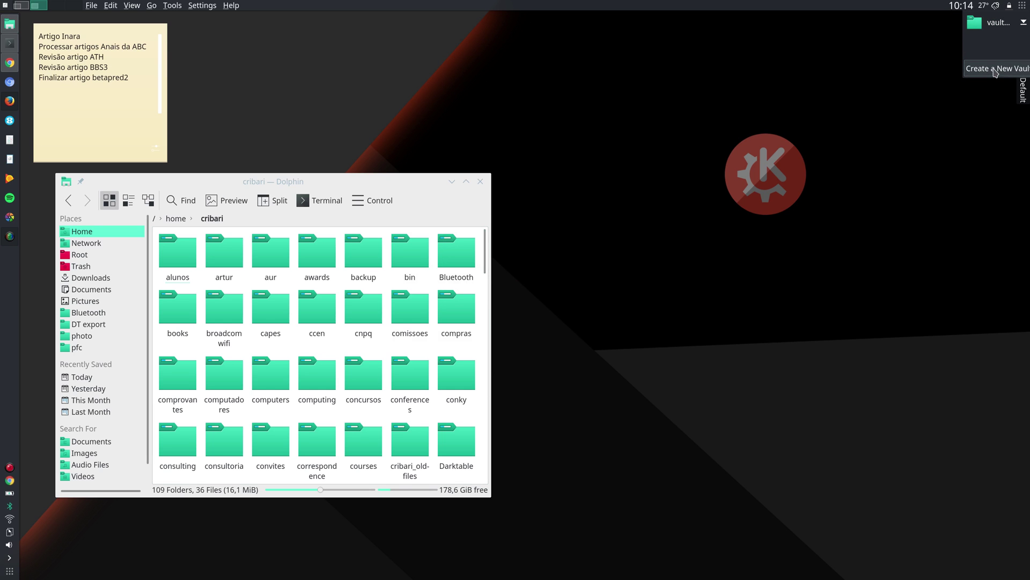
pyautogui.click(995, 70)
pyautogui.click(451, 221)
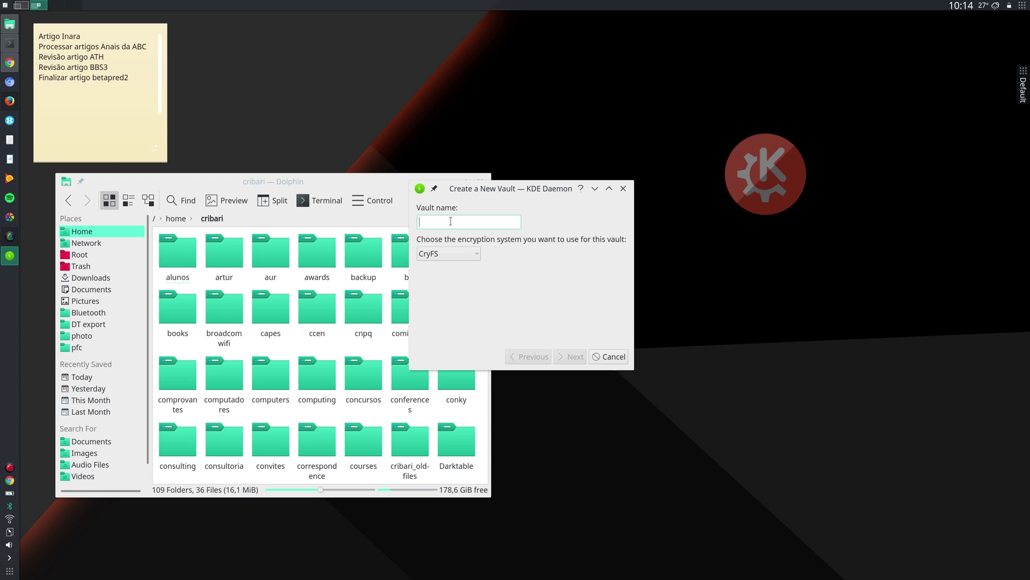
pyautogui.write('vault_02')
pyautogui.click(574, 356)
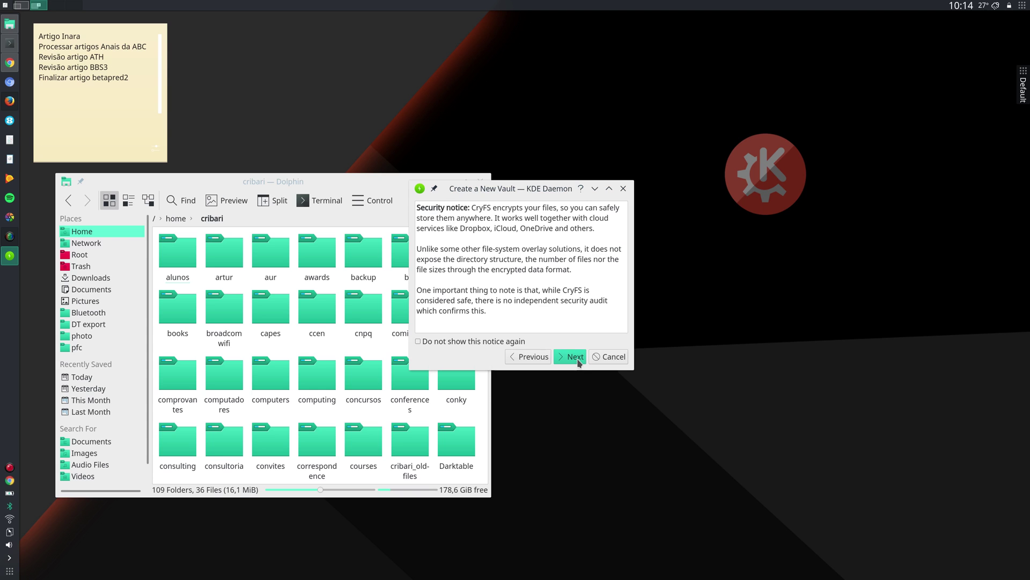
# - Set and verify the vault_02 password, keep the default locations, and create it
pyautogui.click(578, 362)
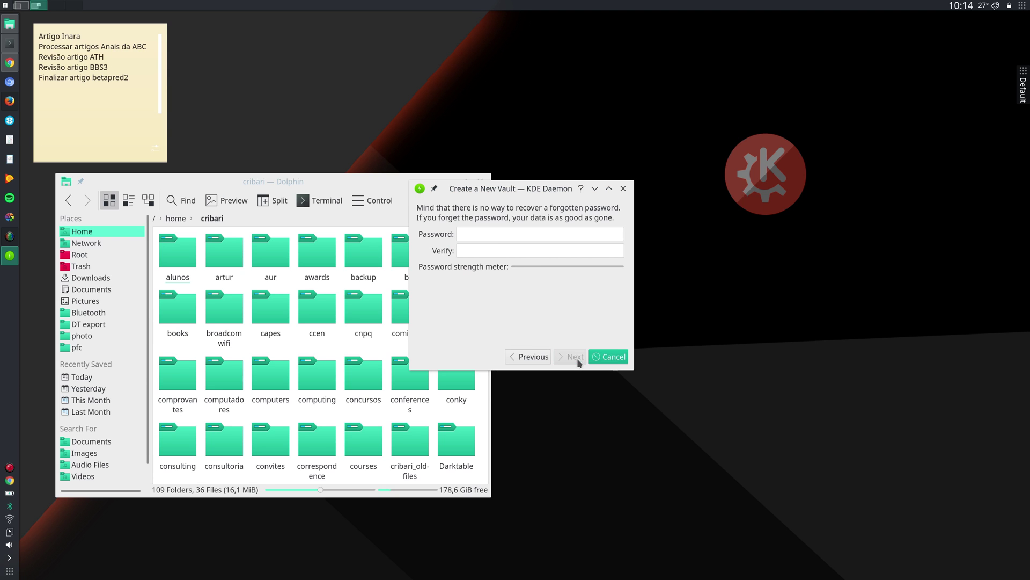
pyautogui.click(489, 233)
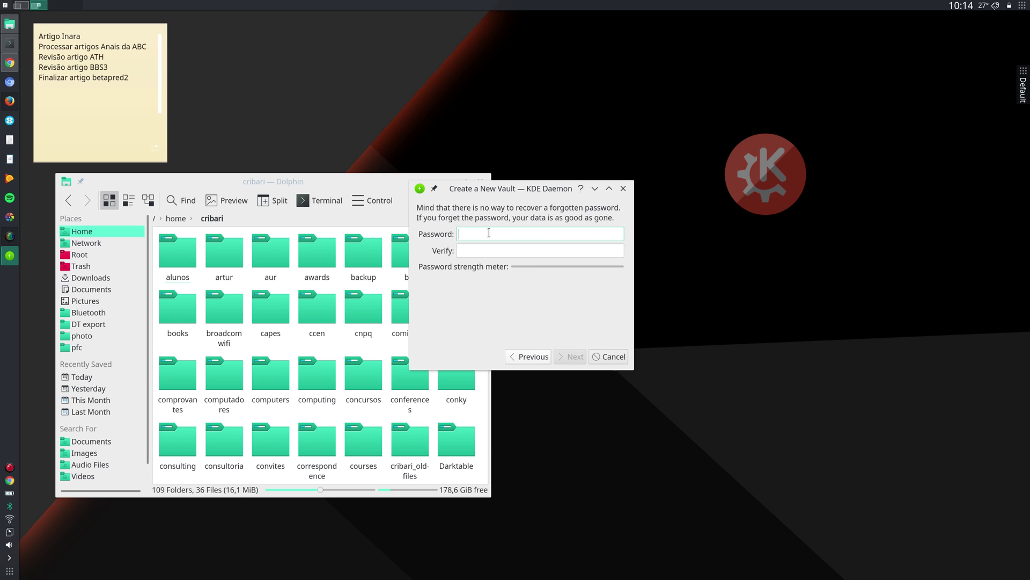
pyautogui.write('•••••••••••••')
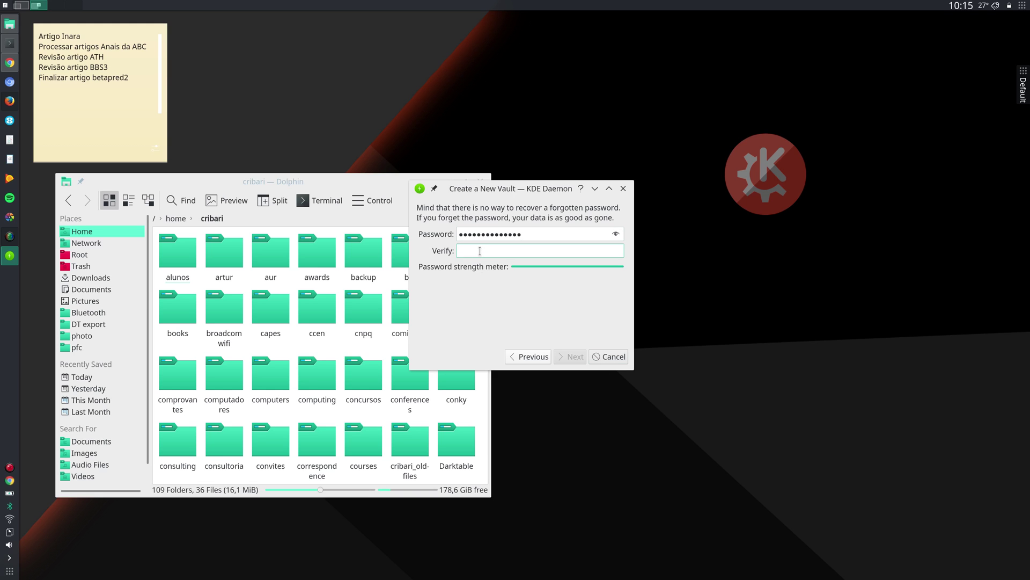
pyautogui.write('••')
pyautogui.press('BackSpace')
pyautogui.press('BackSpace')
pyautogui.press('BackSpace')
pyautogui.press('BackSpace')
pyautogui.write('•••••••••••••')
pyautogui.click(572, 355)
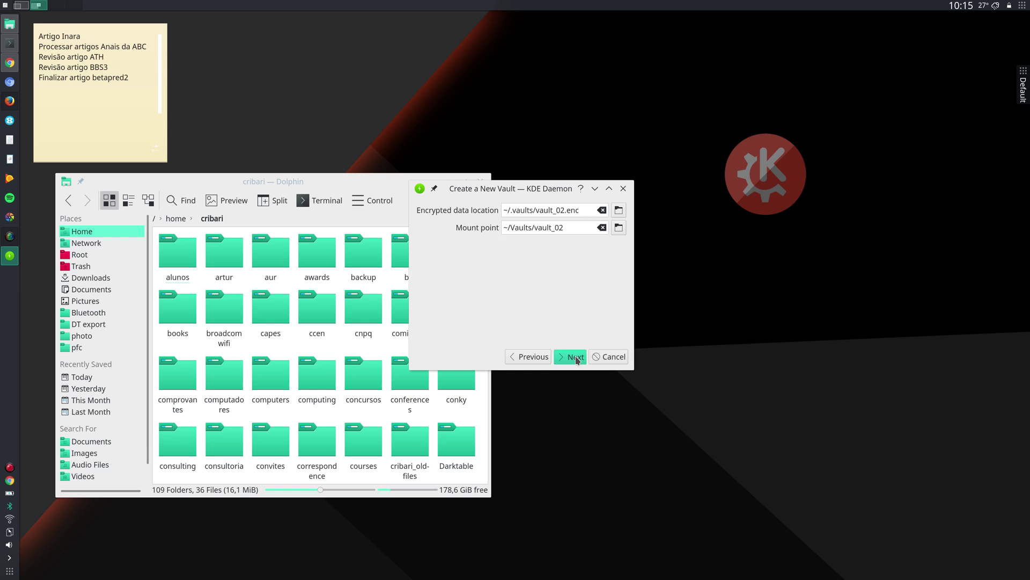
pyautogui.click(575, 357)
pyautogui.click(577, 358)
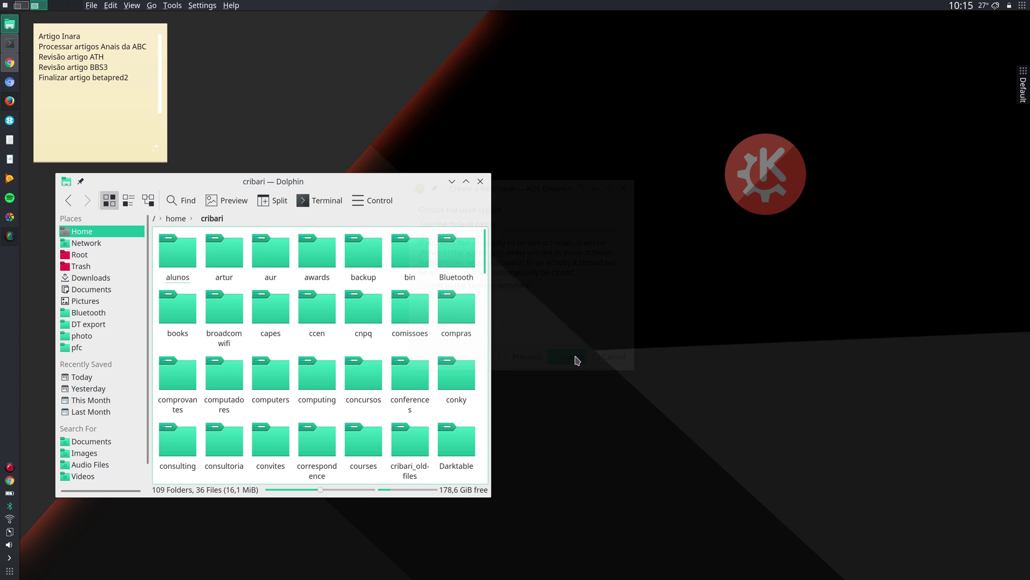
# - Open the Vaults folder in Dolphin and enter the vault_02 folder
pyautogui.click(1008, 7)
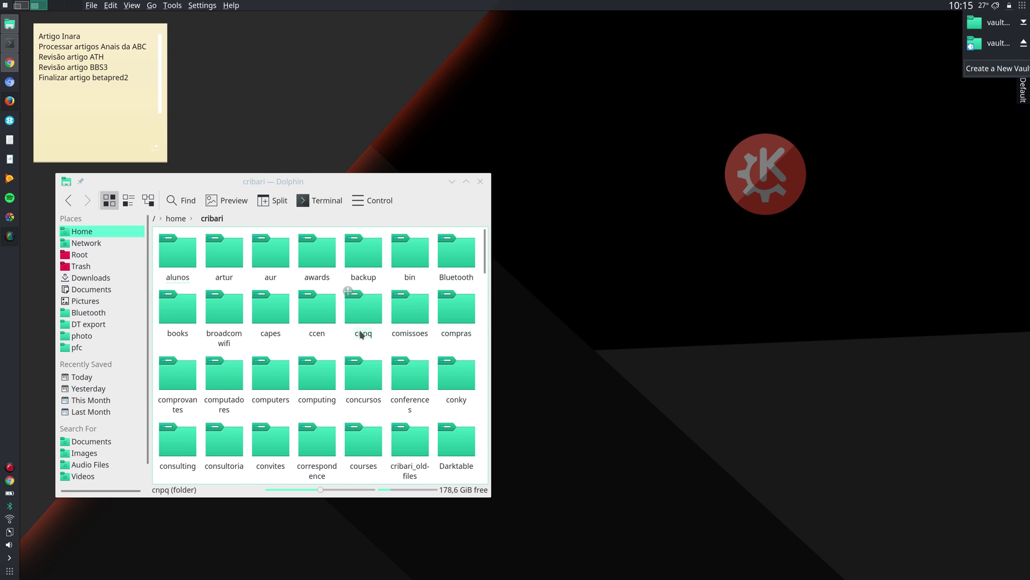
pyautogui.scroll(-4, 363, 333)
pyautogui.scroll(-5, 363, 335)
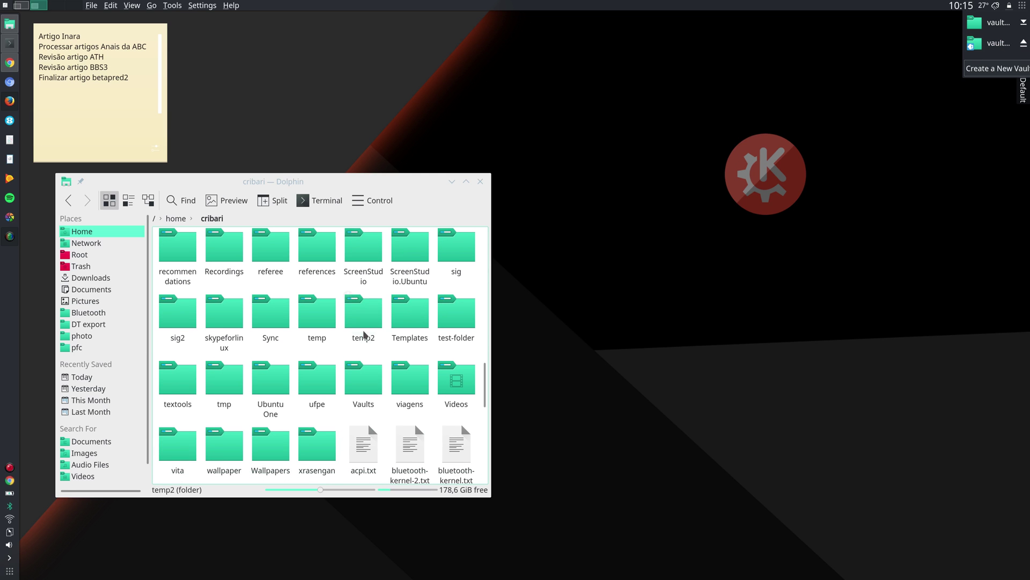
pyautogui.click(371, 379)
pyautogui.click(224, 256)
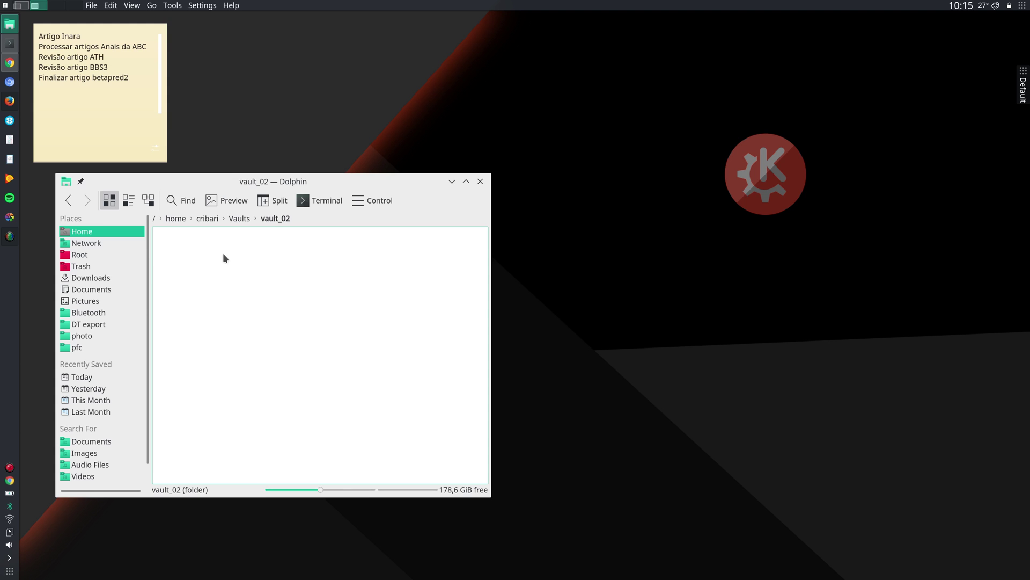
# - Create an empty text file named passwords.txt inside vault_02
pyautogui.rightClick(249, 263)
pyautogui.moveTo(285, 269)
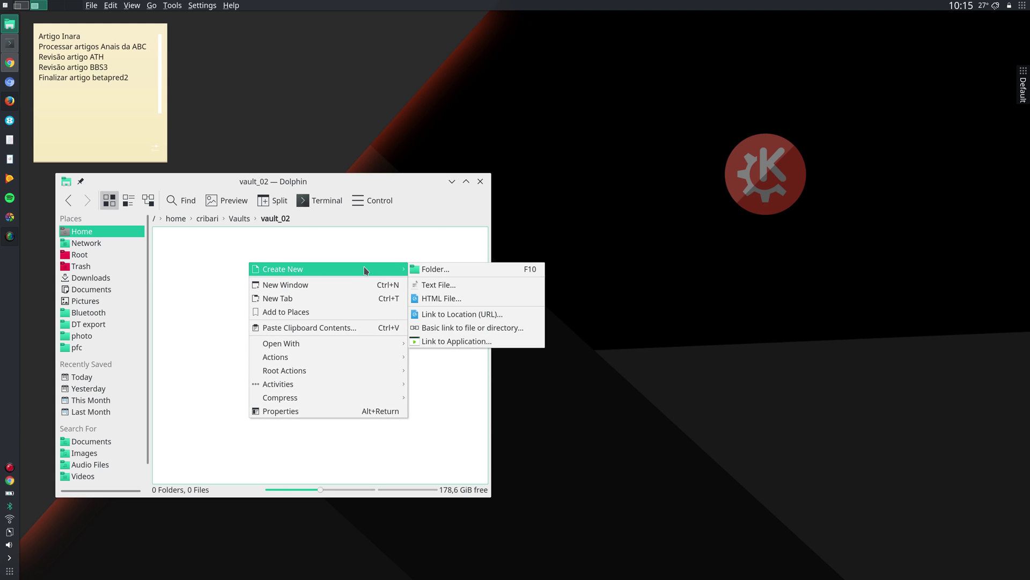
pyautogui.click(444, 288)
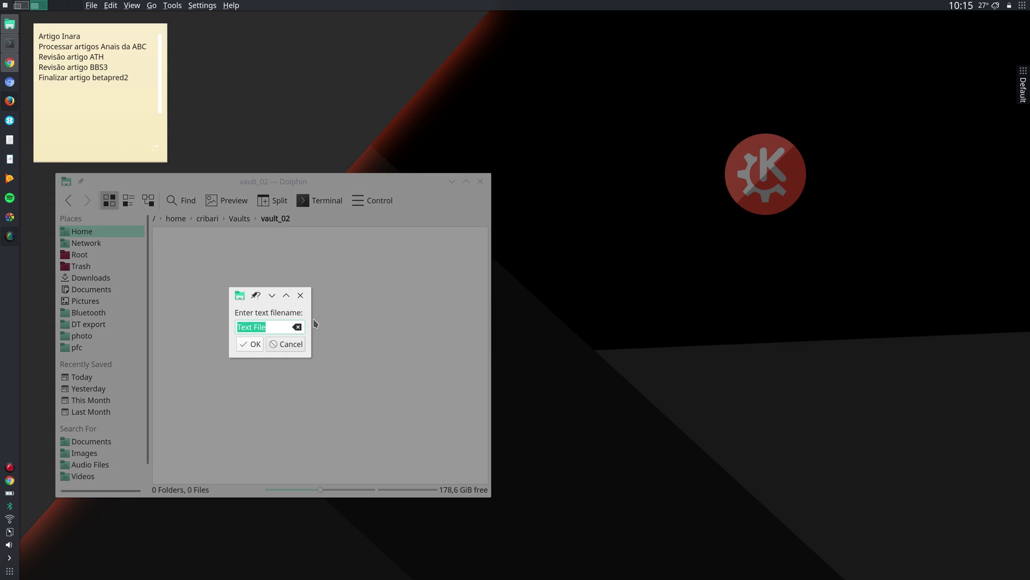
pyautogui.write('passwords.txt')
pyautogui.click(251, 348)
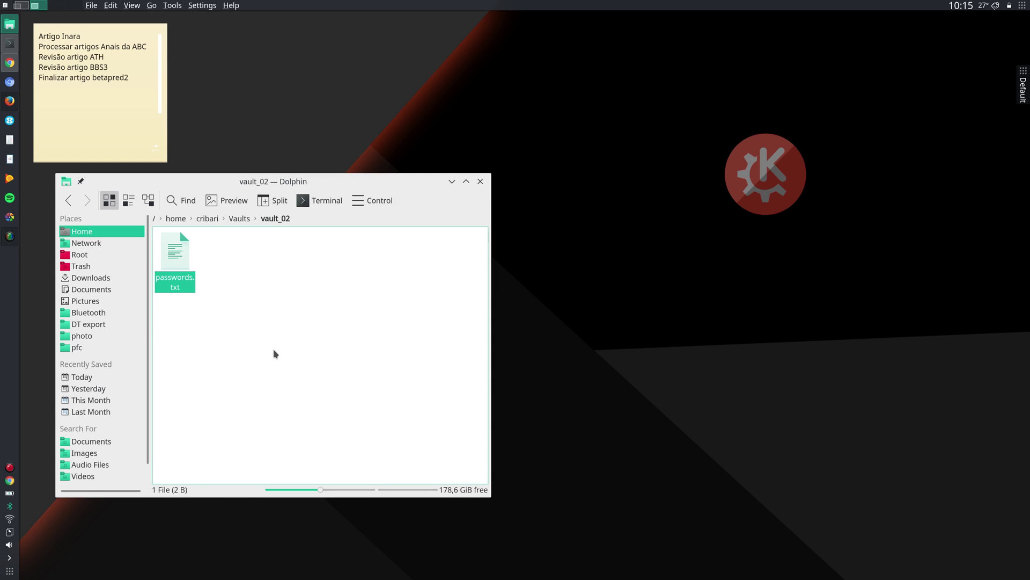
pyautogui.click(239, 218)
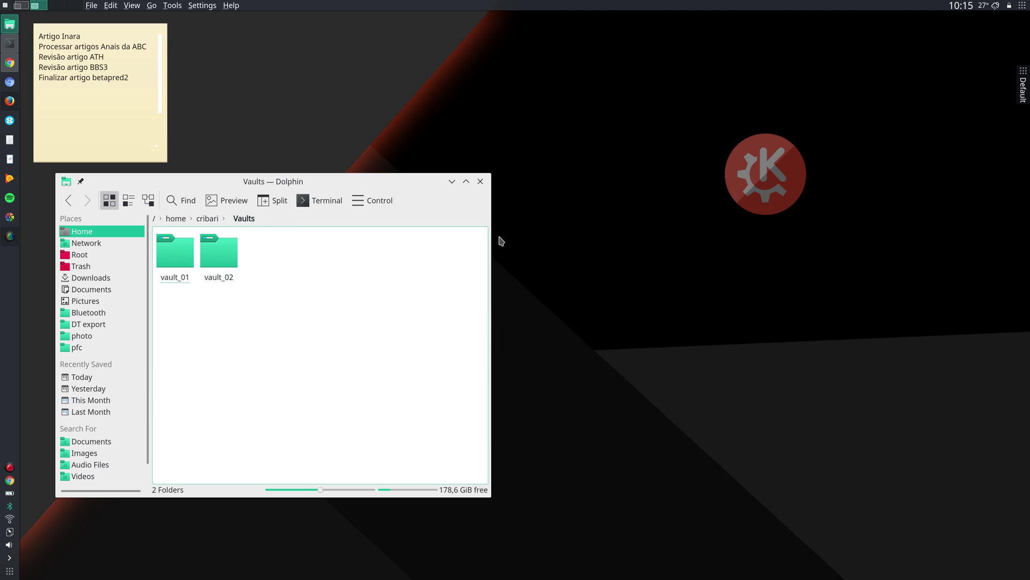
pyautogui.click(1009, 5)
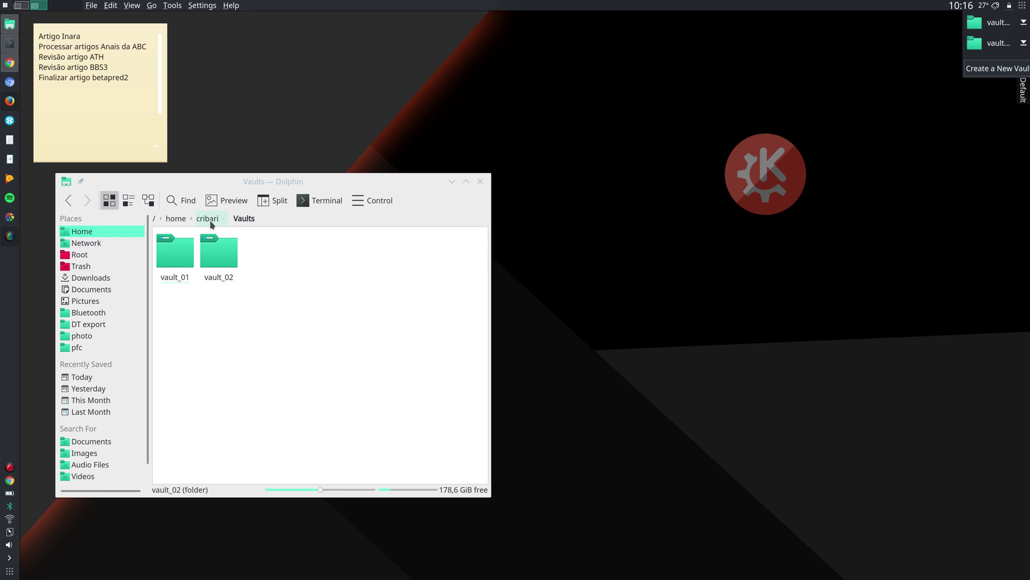
pyautogui.click(220, 247)
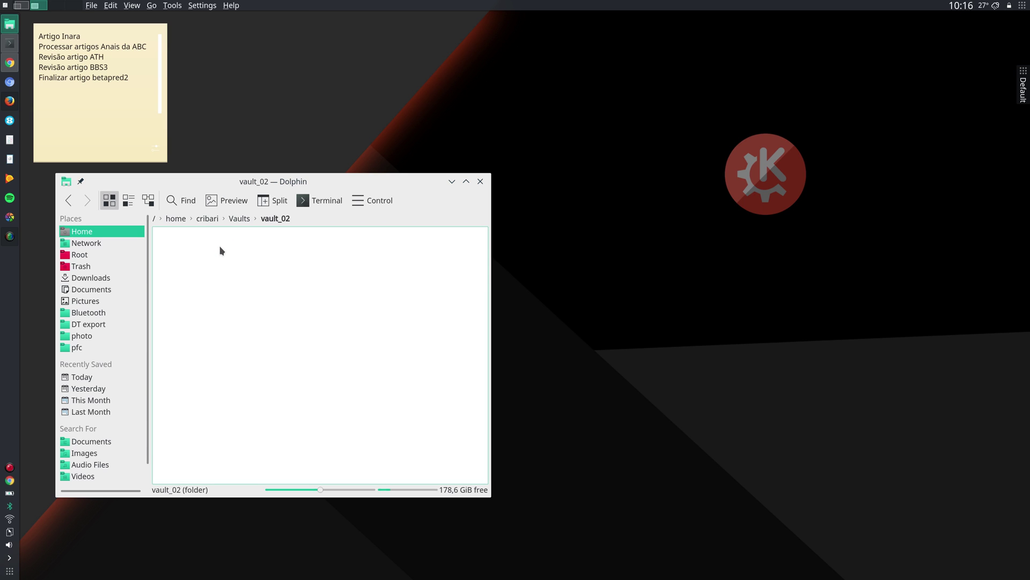
pyautogui.click(240, 218)
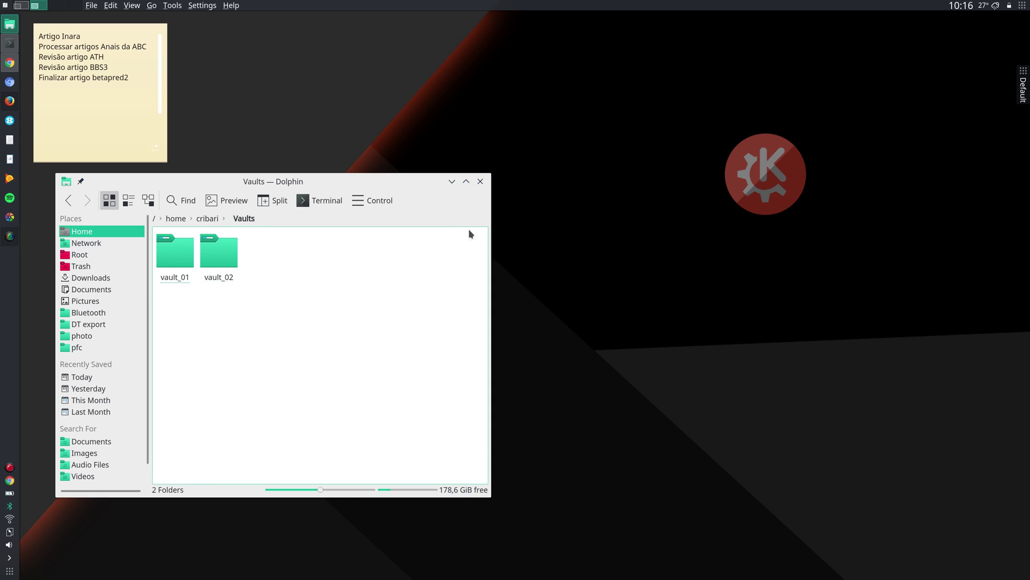
pyautogui.click(1009, 7)
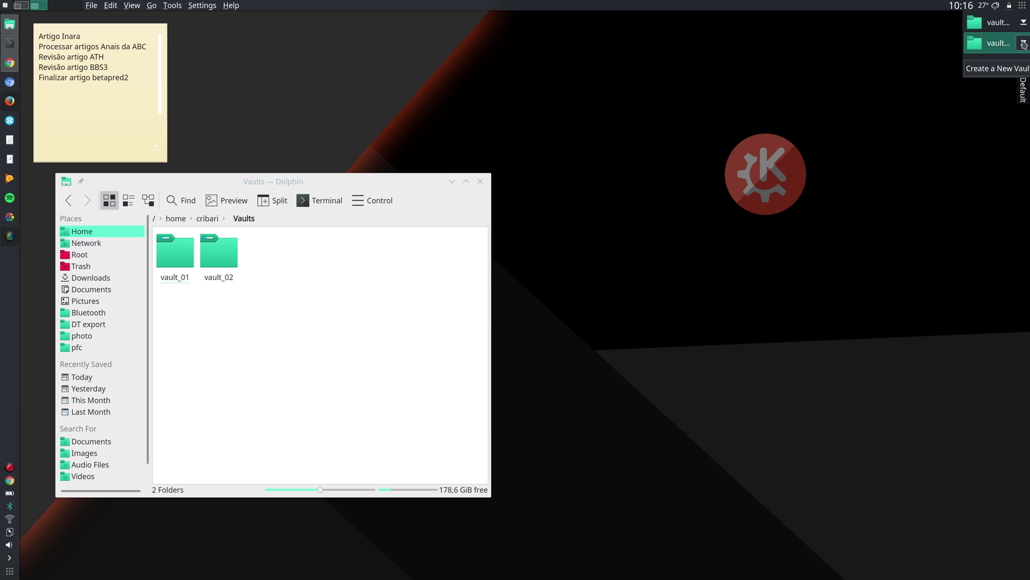
# - Unlock vault_02 from the Vaults tray by entering its password in the KDE Daemon prompt
pyautogui.click(1024, 44)
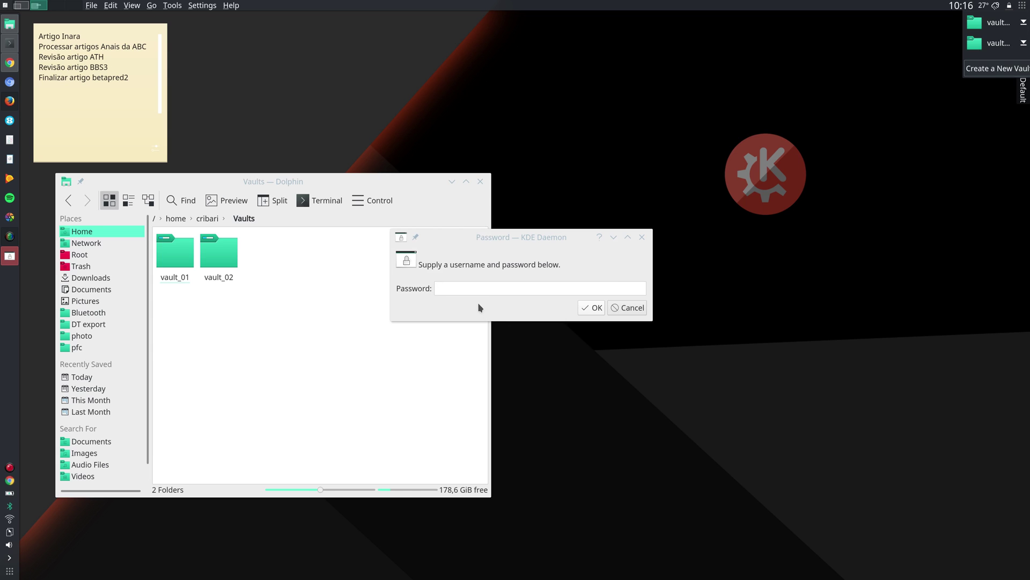
pyautogui.click(476, 290)
pyautogui.write('x')
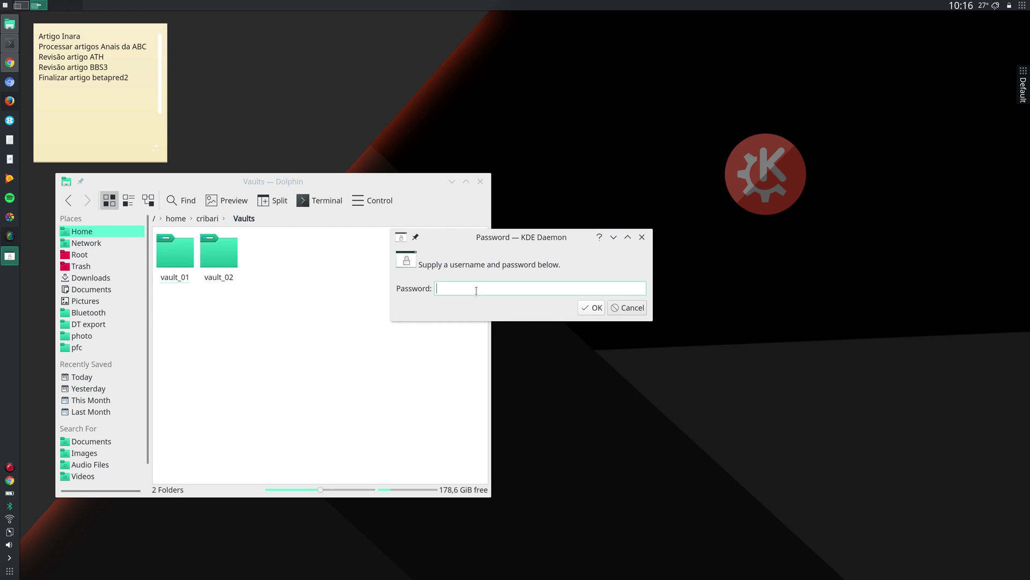
pyautogui.write('xxxxxxxxxxxxx')
pyautogui.click(596, 308)
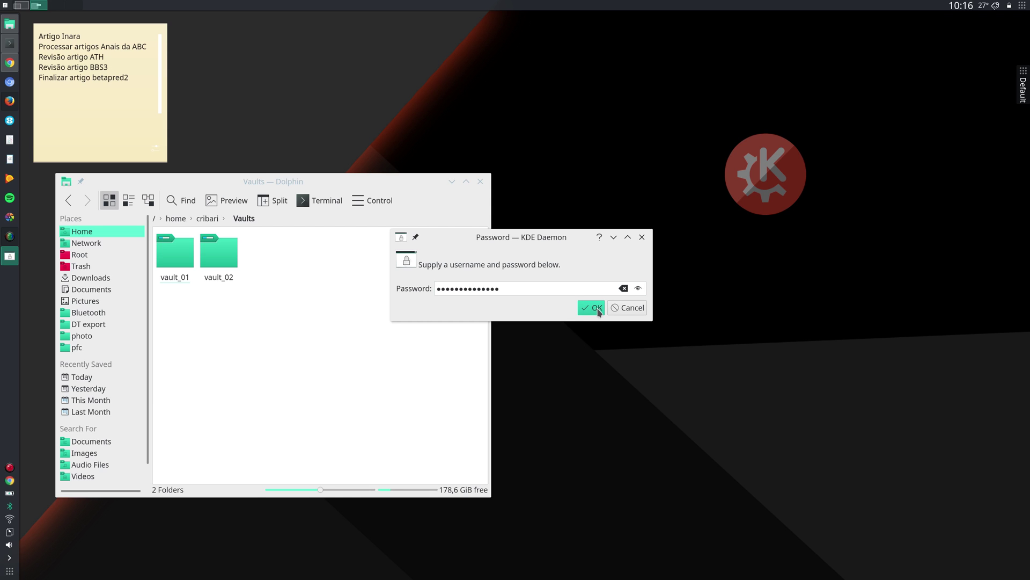
# - In Dolphin, go from the cribari home folder through Vaults into vault_02 to show passwords.txt
pyautogui.click(592, 311)
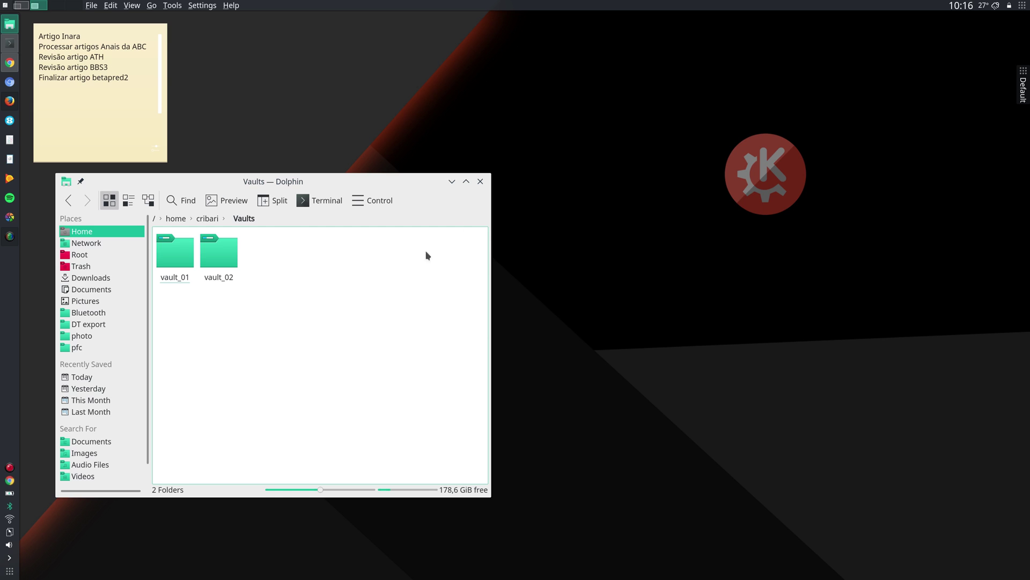
pyautogui.click(1009, 5)
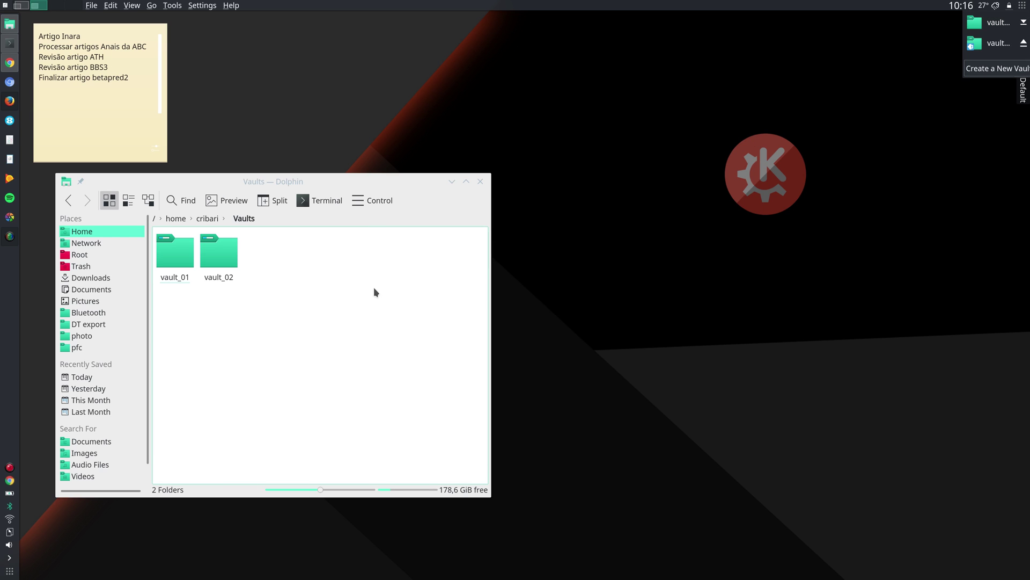
pyautogui.click(300, 258)
pyautogui.click(215, 219)
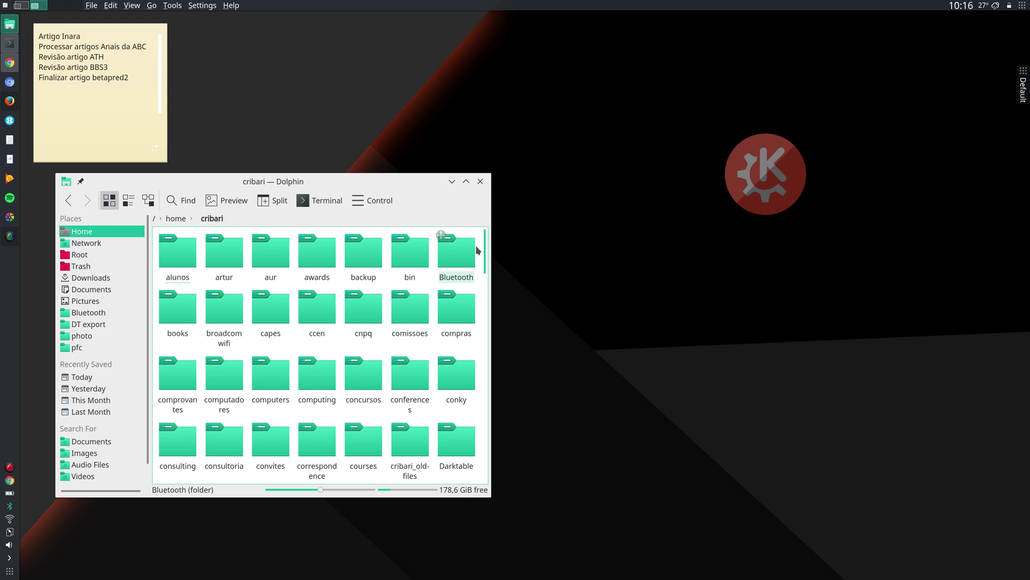
pyautogui.moveTo(482, 243); pyautogui.dragTo(482, 392)
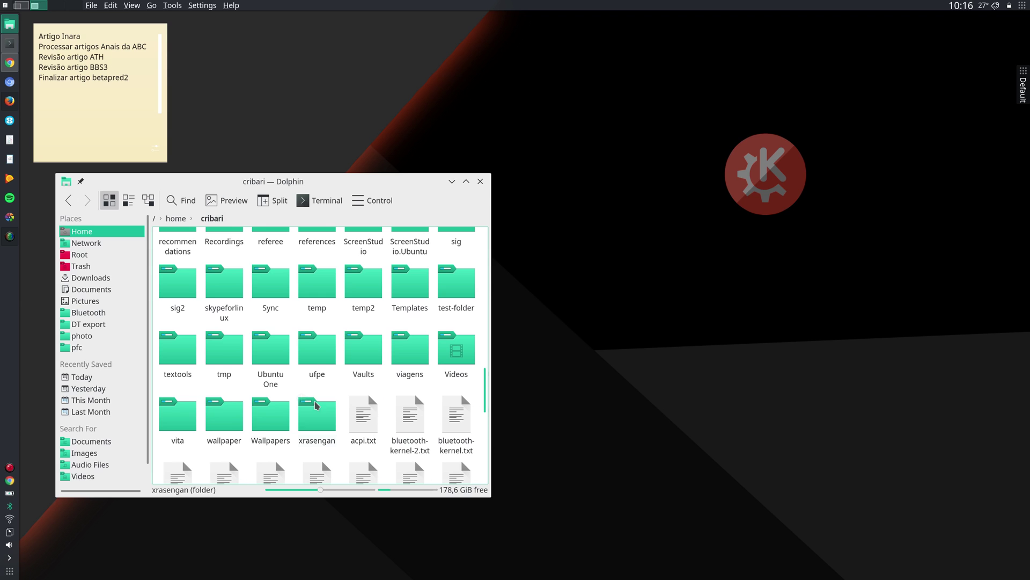
pyautogui.click(364, 348)
pyautogui.click(217, 250)
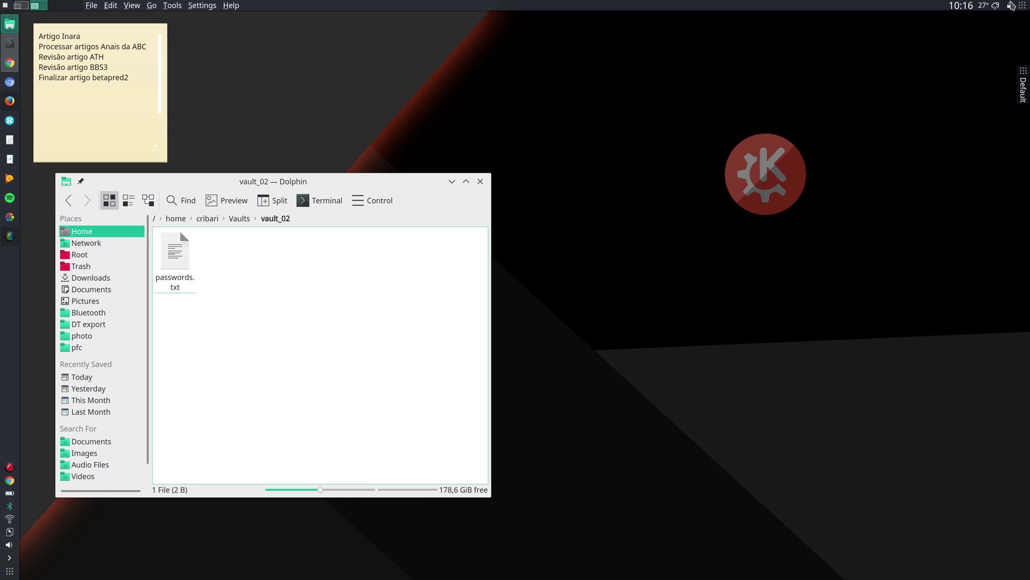
pyautogui.click(1022, 7)
# - Lock vault_02 with its lock button in the Vaults tray popup
pyautogui.click(1024, 45)
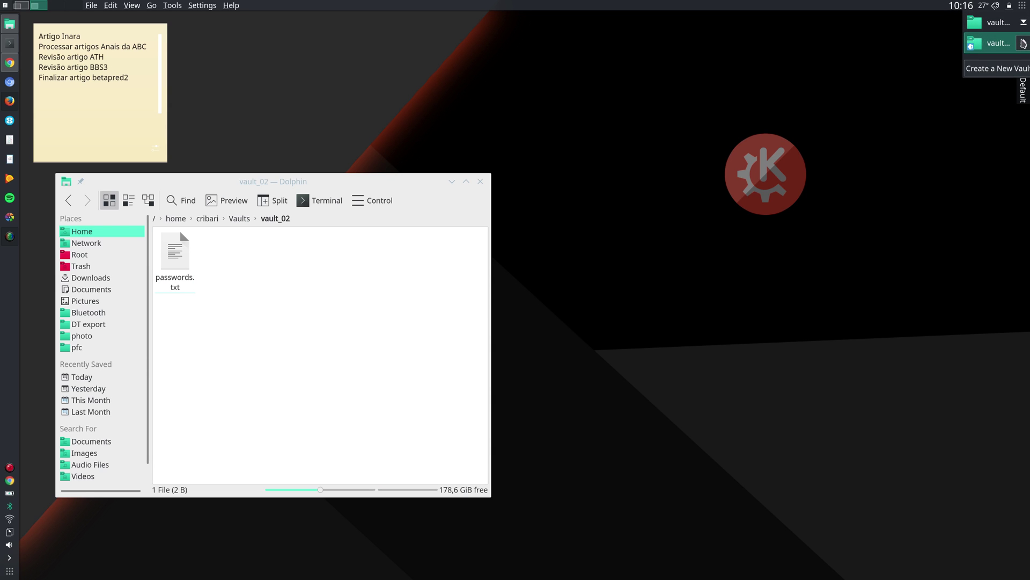
pyautogui.click(1024, 45)
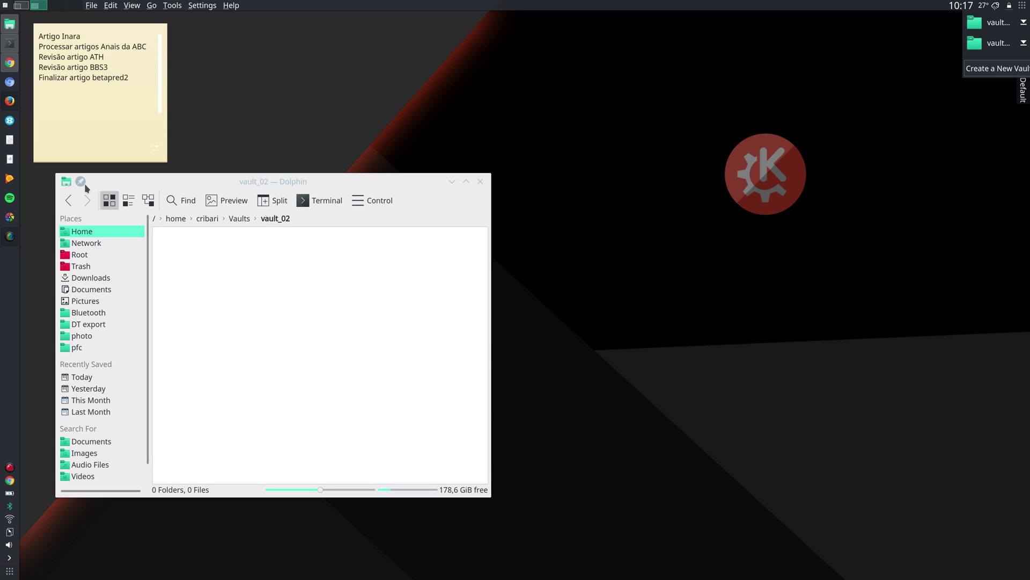
# - Start a new Konsole instance from the taskbar and move its window slightly lower
pyautogui.rightClick(7, 46)
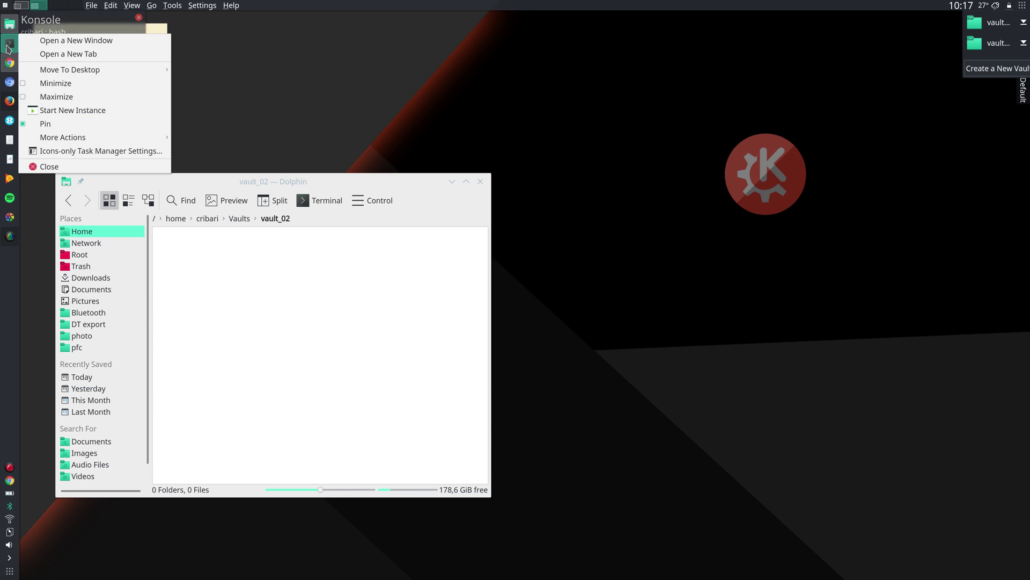
pyautogui.click(82, 110)
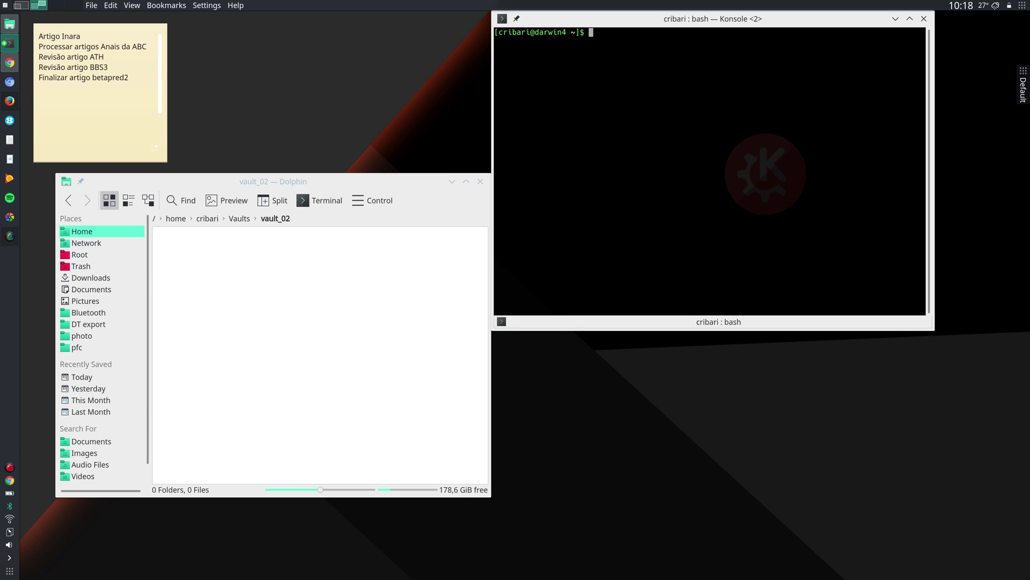
pyautogui.moveTo(705, 21); pyautogui.dragTo(715, 82)
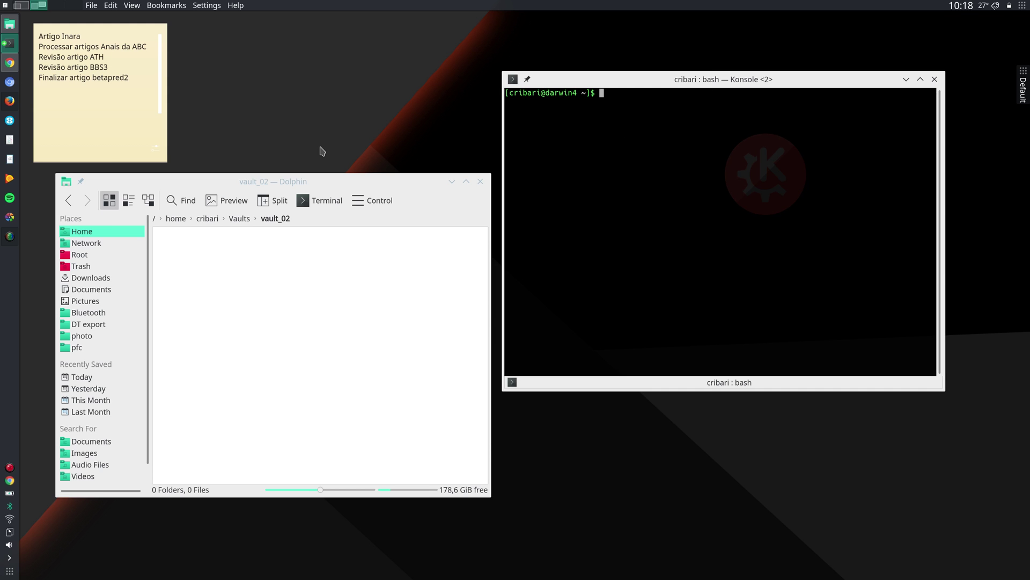
# - Search Google in a new Firefox tab for 'how to remove kde vault'
pyautogui.click(10, 101)
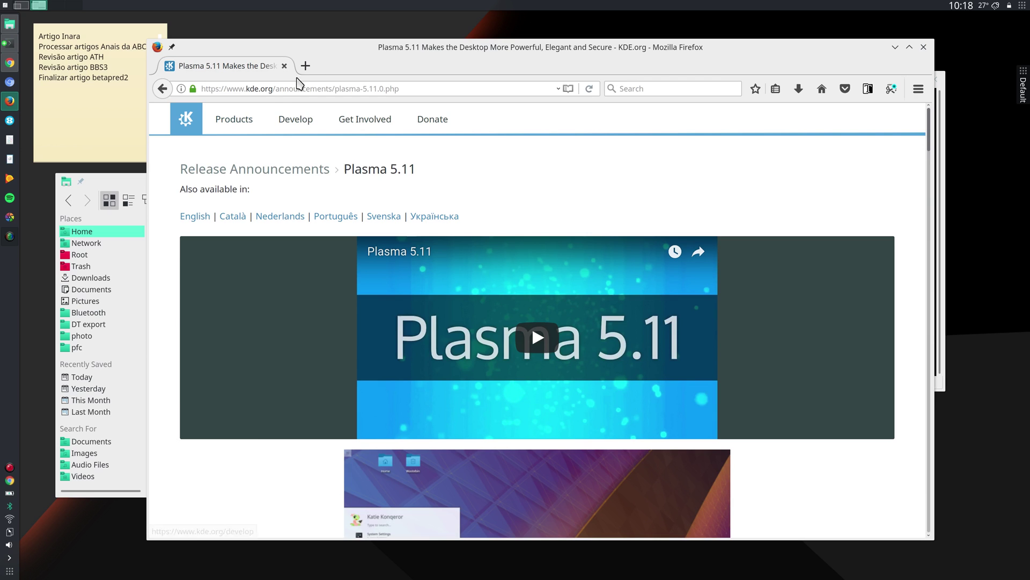
pyautogui.click(305, 67)
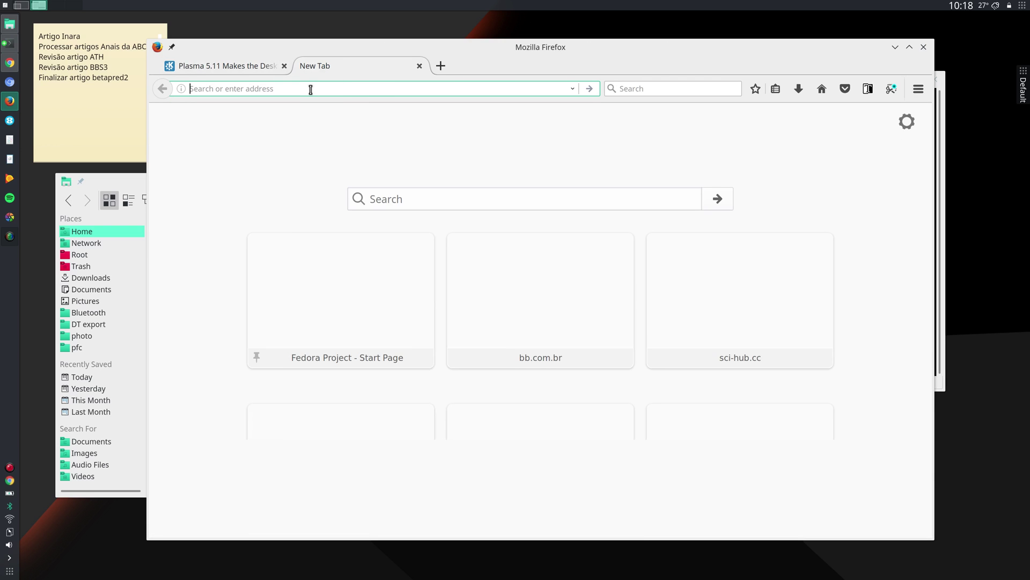
pyautogui.click(382, 152)
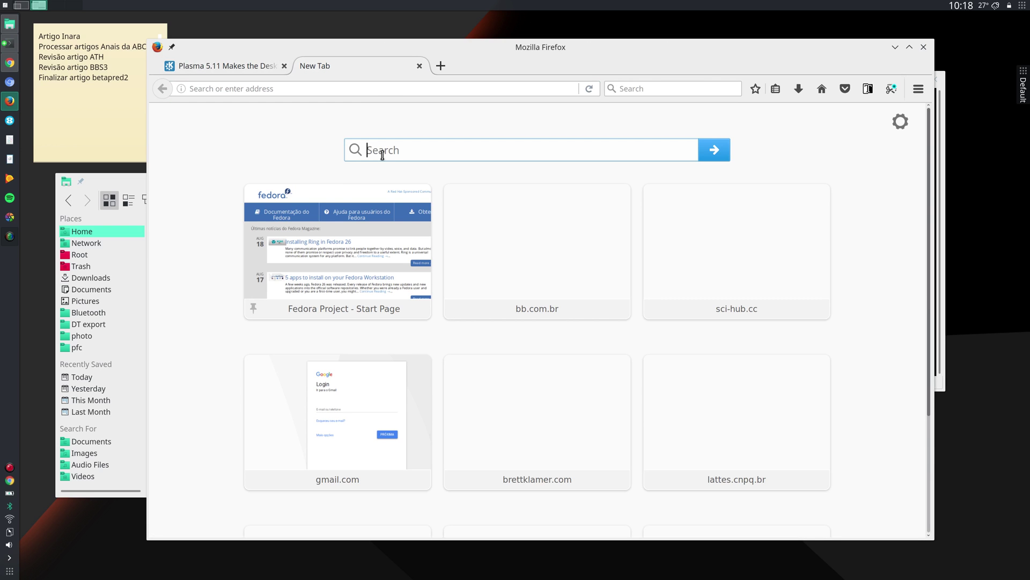
pyautogui.write('how to remove kde vault')
pyautogui.press('Return')
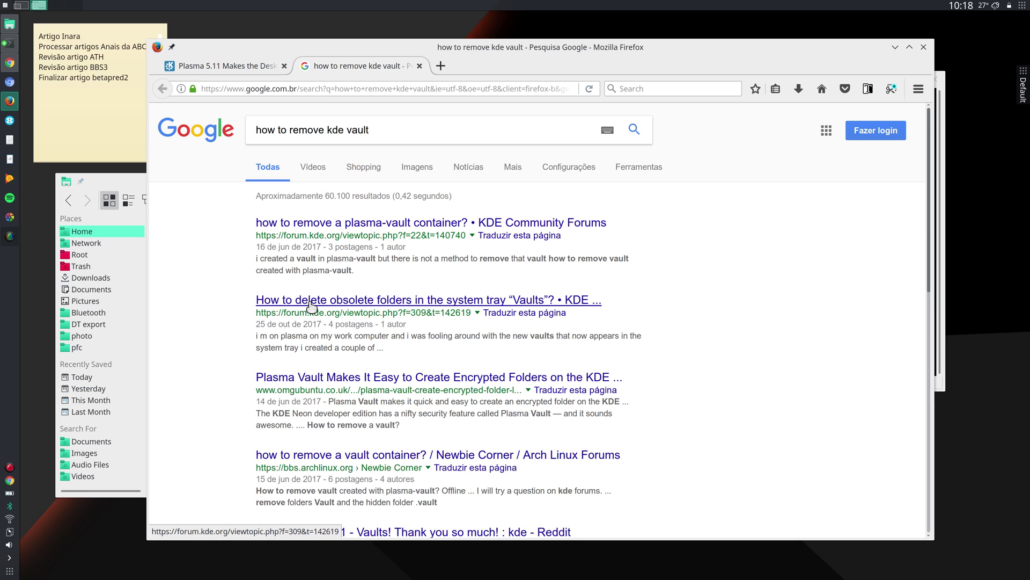
# - Open the KDE Community Forums thread on deleting obsolete vaults and scroll to the reply
pyautogui.click(311, 306)
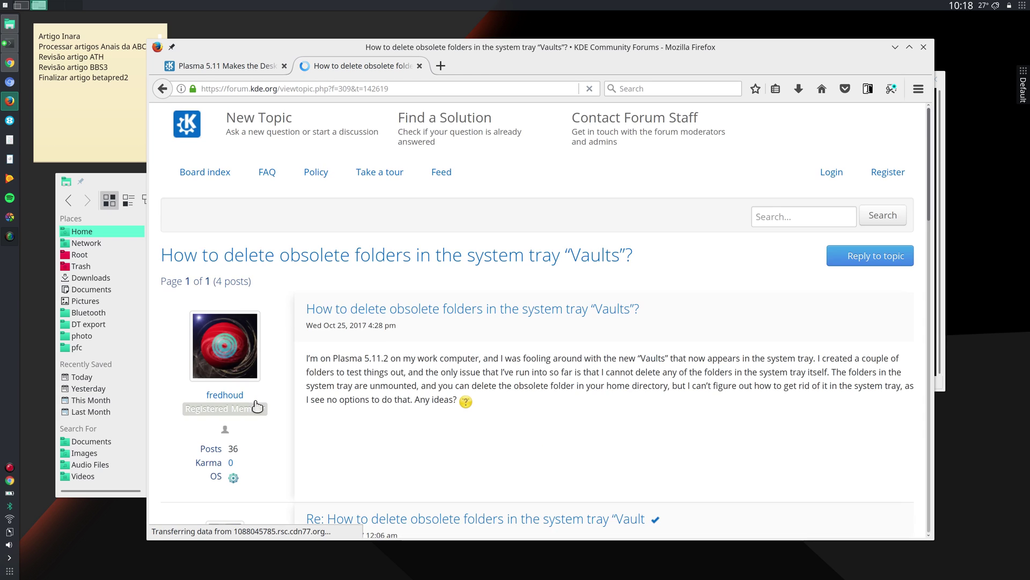
pyautogui.scroll(-3, 404, 430)
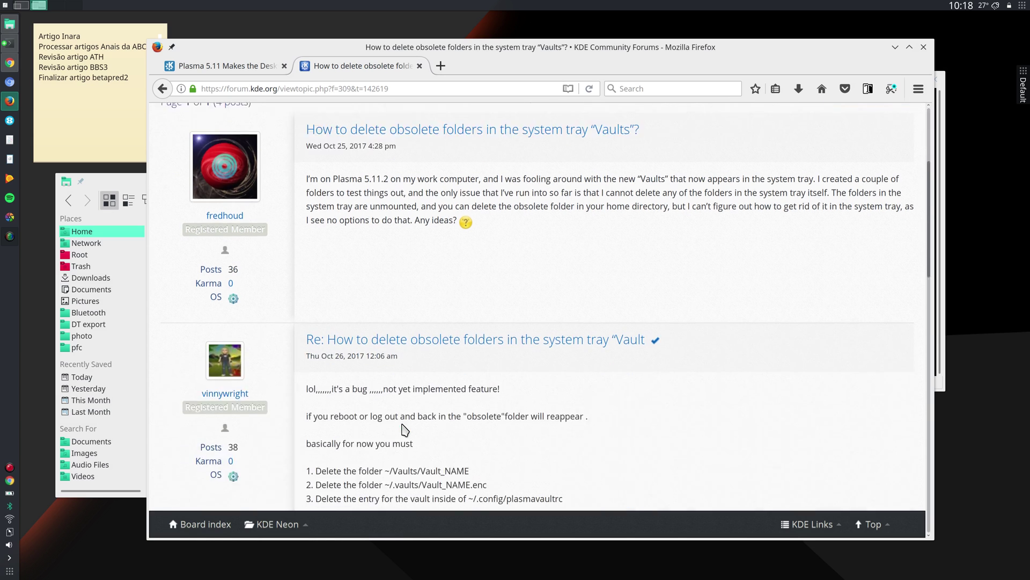
pyautogui.scroll(-3, 405, 430)
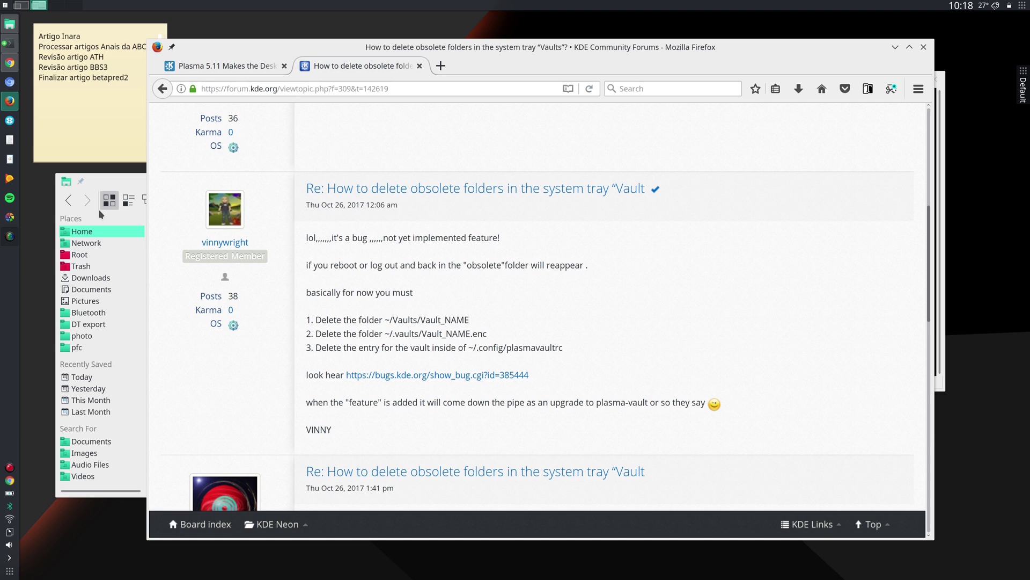
pyautogui.click(12, 47)
# - Run rm ~/.vaults/vault_01 in Konsole, building the path with Tab completion
pyautogui.click(754, 259)
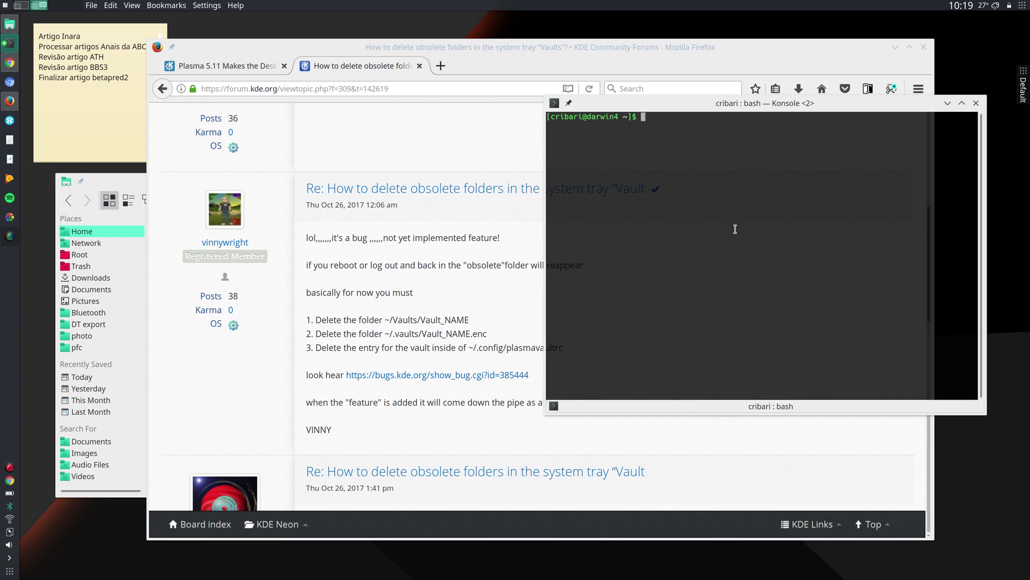
pyautogui.write('rm ~/.Vaults')
pyautogui.press('BackSpace')
pyautogui.press('BackSpace')
pyautogui.press('BackSpace')
pyautogui.press('BackSpace')
pyautogui.press('BackSpace')
pyautogui.press('BackSpace')
pyautogui.press('BackSpace')
pyautogui.write('.v')
pyautogui.press('Tab')
pyautogui.press('Tab')
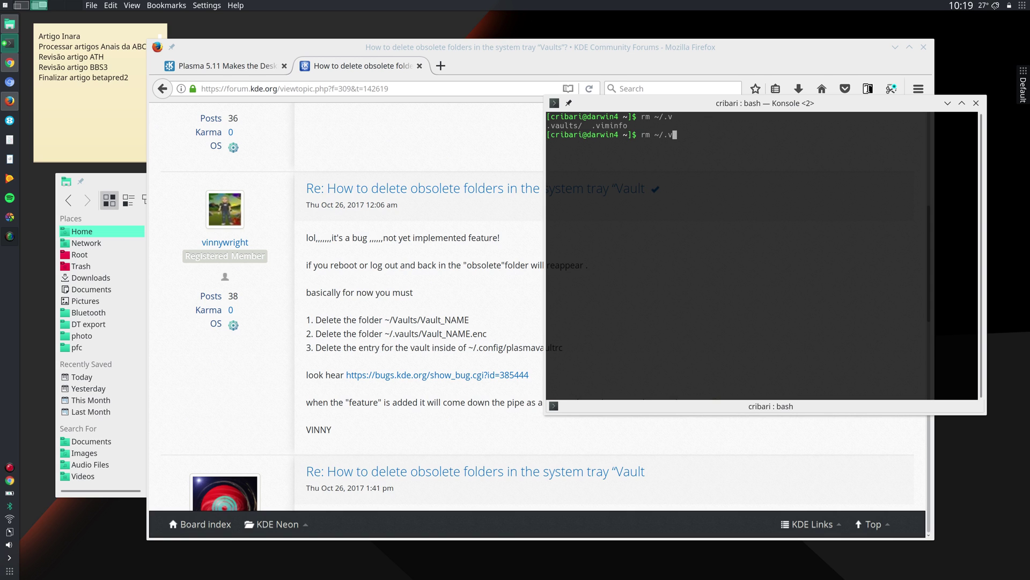
pyautogui.write('a')
pyautogui.press('Tab')
pyautogui.write('v')
pyautogui.press('Tab')
pyautogui.write('1')
pyautogui.press('Tab')
pyautogui.press('BackSpace')
pyautogui.press('BackSpace')
pyautogui.press('BackSpace')
pyautogui.press('BackSpace')
pyautogui.press('BackSpace')
pyautogui.press('Return')
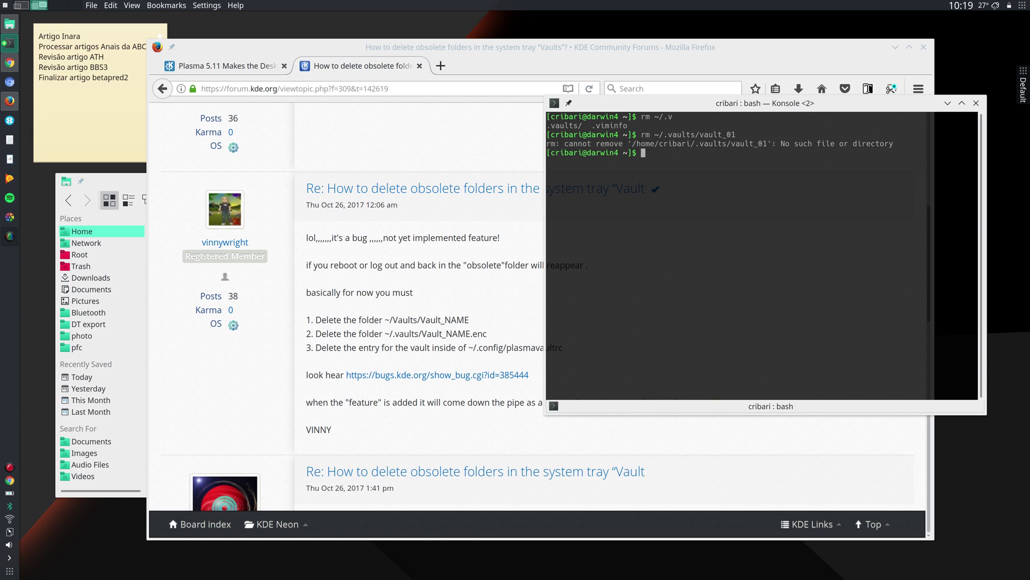
# - Rerun the removal forcefully as rm -rf ~/.vaults/vault_01
pyautogui.press('Up')
pyautogui.press('Left')
pyautogui.press('Left')
pyautogui.press('Left')
pyautogui.press('Left')
pyautogui.press('Left')
pyautogui.press('Left')
pyautogui.press('Left')
pyautogui.press('Left')
pyautogui.press('Left')
pyautogui.press('Left')
pyautogui.press('Left')
pyautogui.press('Left')
pyautogui.press('Left')
pyautogui.press('Left')
pyautogui.press('Left')
pyautogui.press('Left')
pyautogui.press('Left')
pyautogui.press('Left')
pyautogui.press('Left')
pyautogui.press('Right')
pyautogui.write('-rf')
pyautogui.press('Return')
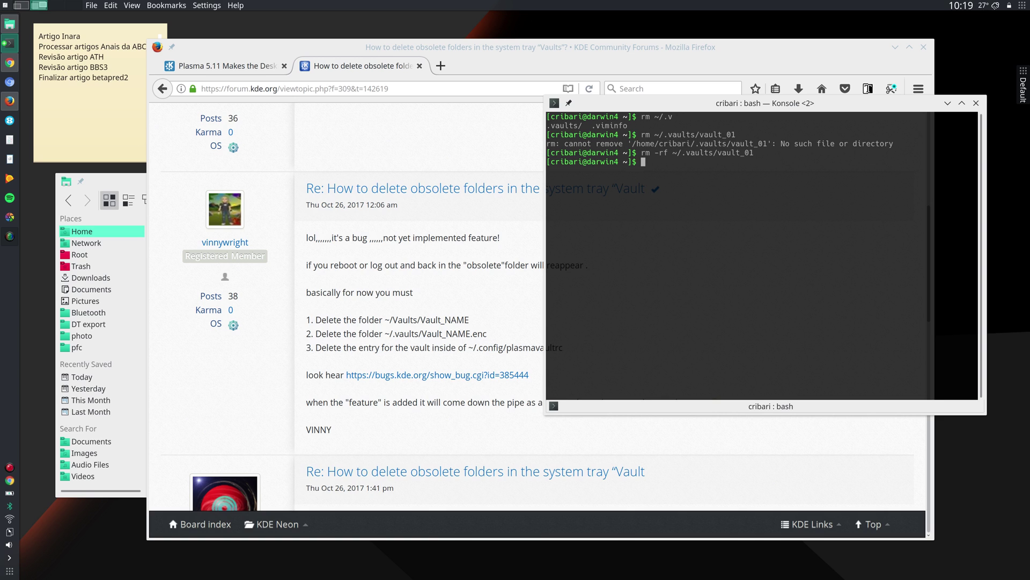
# - Delete the encrypted folder with rm -rf ~/.vaults/vault_01.enc/ and recheck the forum steps
pyautogui.press('Up')
pyautogui.write('.enc/')
pyautogui.press('Return')
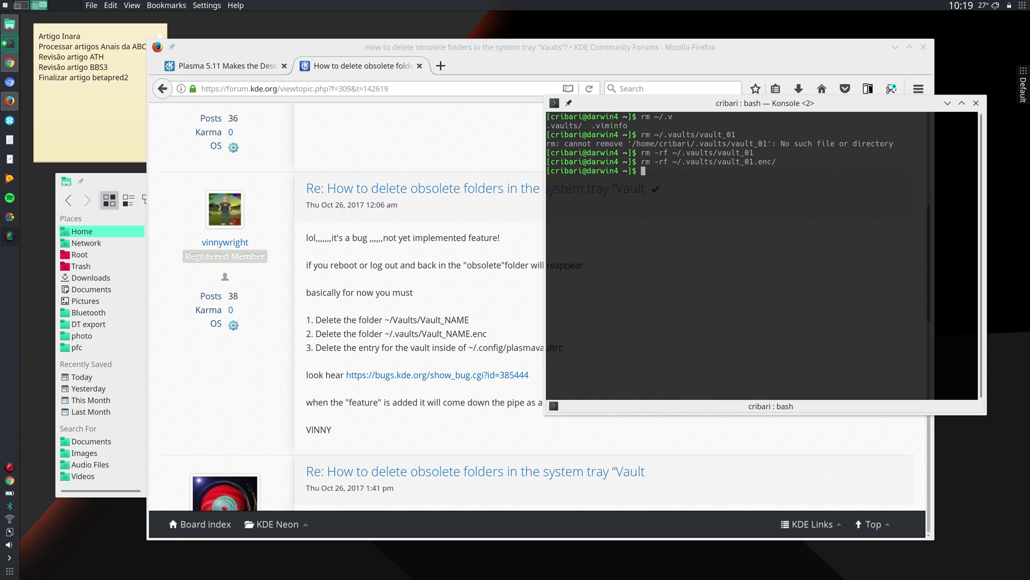
pyautogui.click(504, 303)
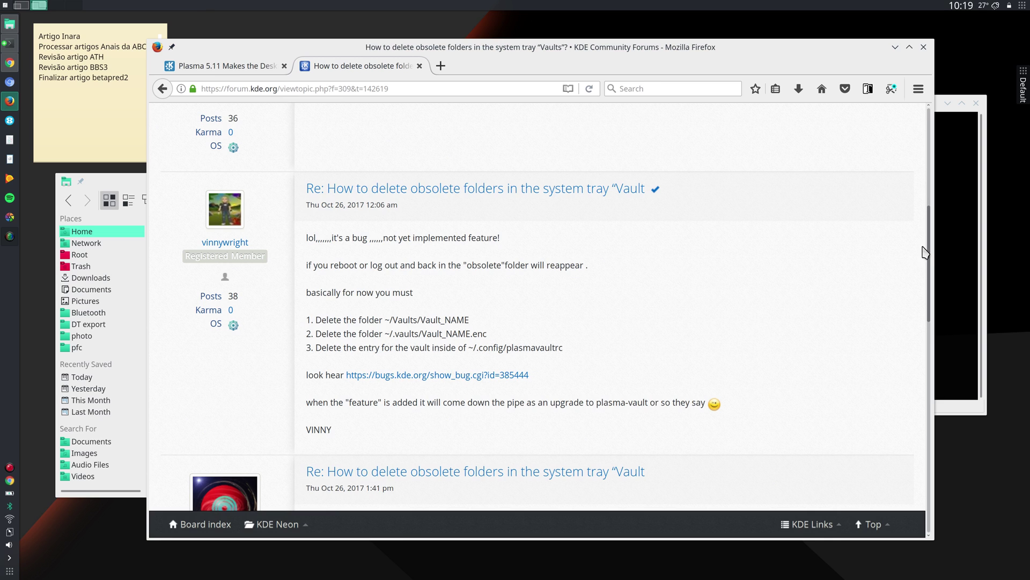
pyautogui.click(949, 243)
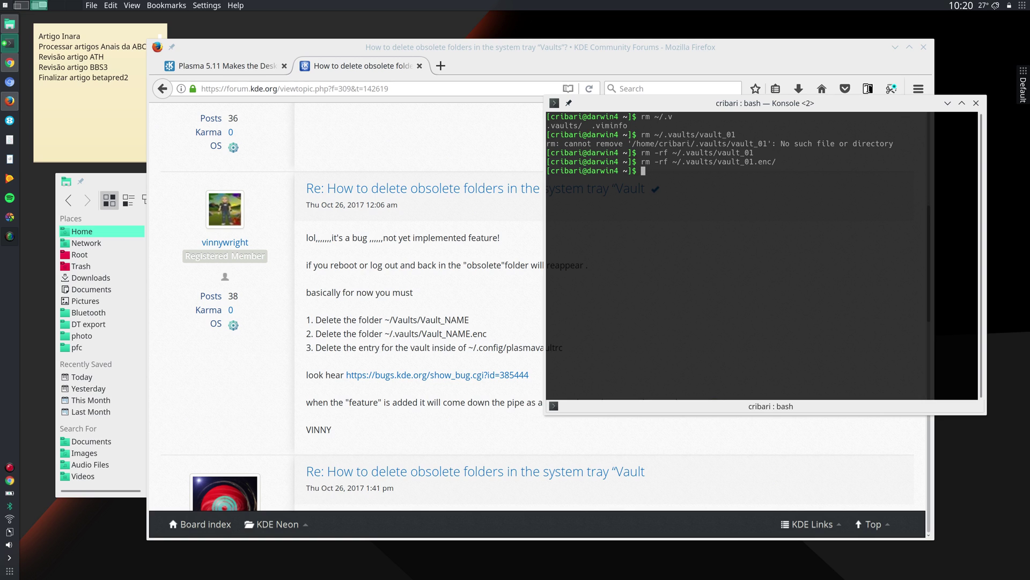
# - Open ~/.config/plasmavaultrc in vim
pyautogui.write('vim ~/.conf')
pyautogui.press('Tab')
pyautogui.write('plasmav')
pyautogui.press('Tab')
pyautogui.press('Return')
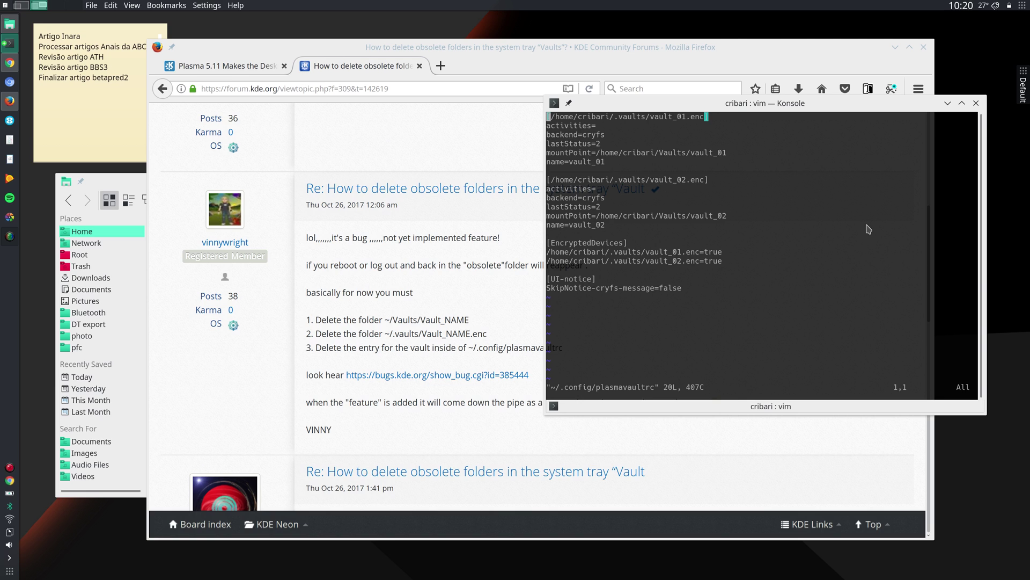
# - Delete the vault_01 section lines and its vault_01.enc=true entry, then save with :wq
pyautogui.click(661, 144)
pyautogui.press('Up')
pyautogui.press('Up')
pyautogui.click(661, 116)
pyautogui.press('d')
pyautogui.press('d')
pyautogui.press('d')
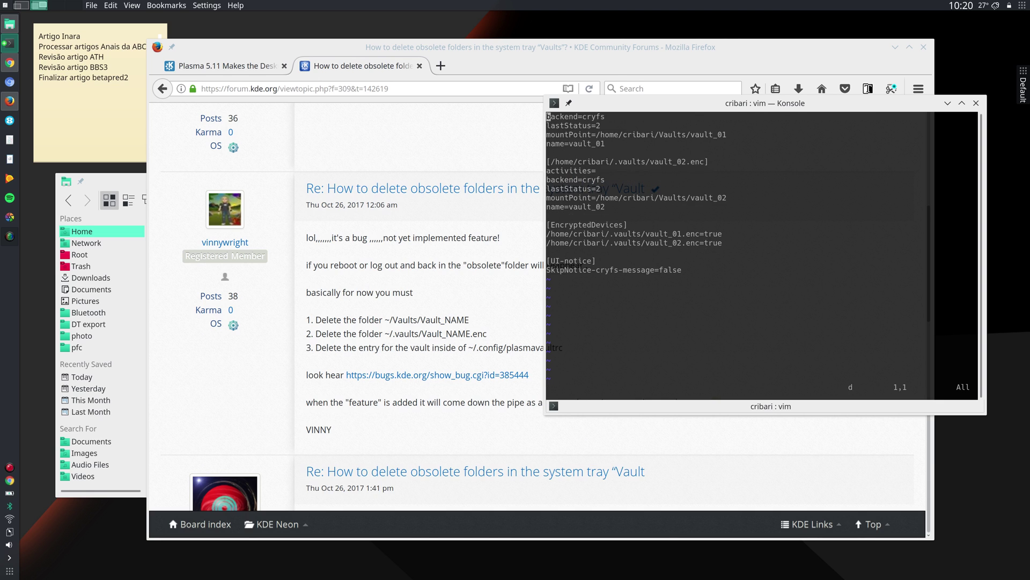
pyautogui.press('d')
pyautogui.press('d')
pyautogui.press('d')
pyautogui.press('d')
pyautogui.press('d')
pyautogui.press('d')
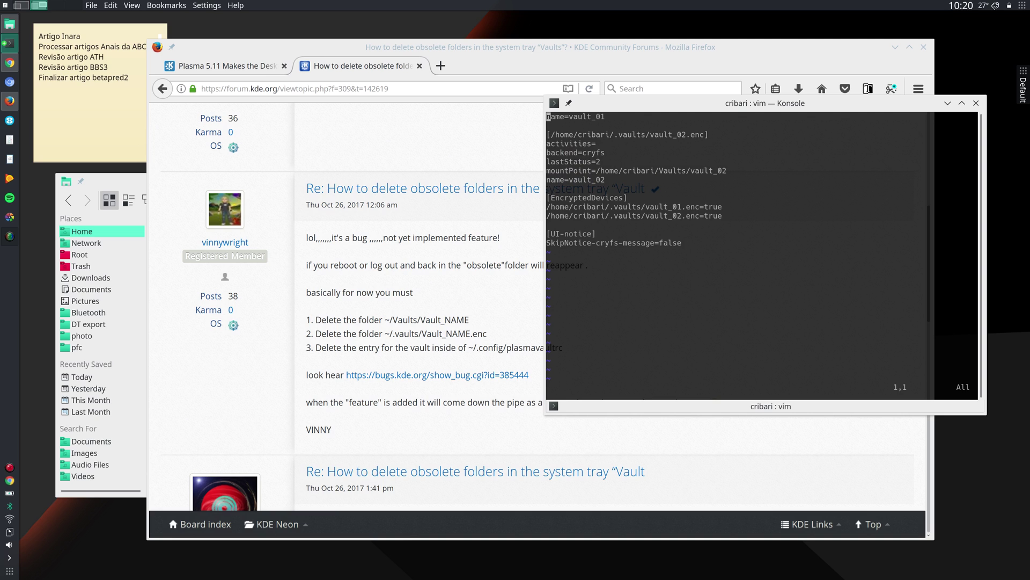
pyautogui.press('d')
pyautogui.press('d')
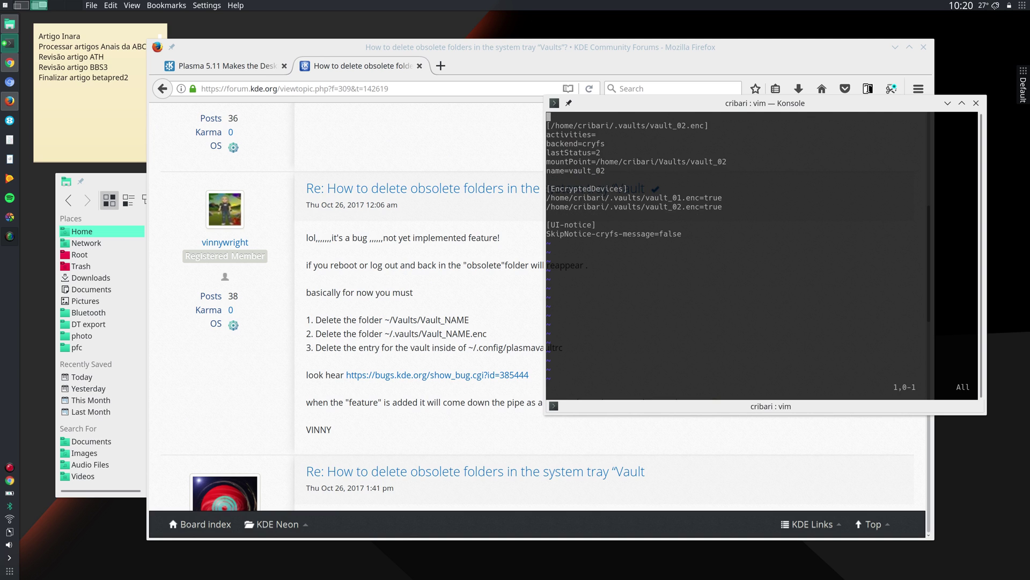
pyautogui.press('d')
pyautogui.press('d')
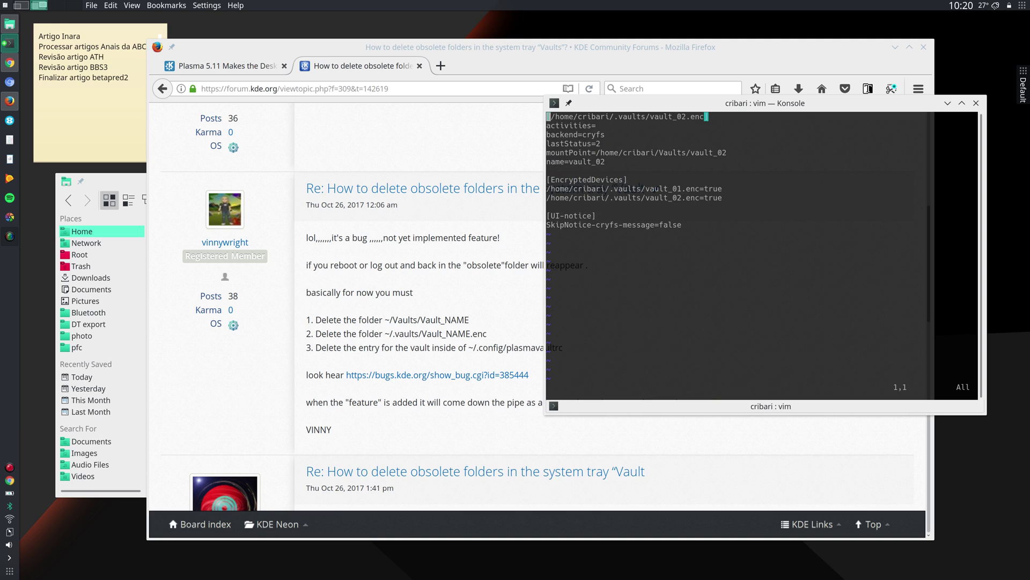
pyautogui.press('j')
pyautogui.press('j')
pyautogui.press('j')
pyautogui.press('j')
pyautogui.press('j')
pyautogui.press('j')
pyautogui.press('j')
pyautogui.press('j')
pyautogui.write('d:wq')
pyautogui.press('Return')
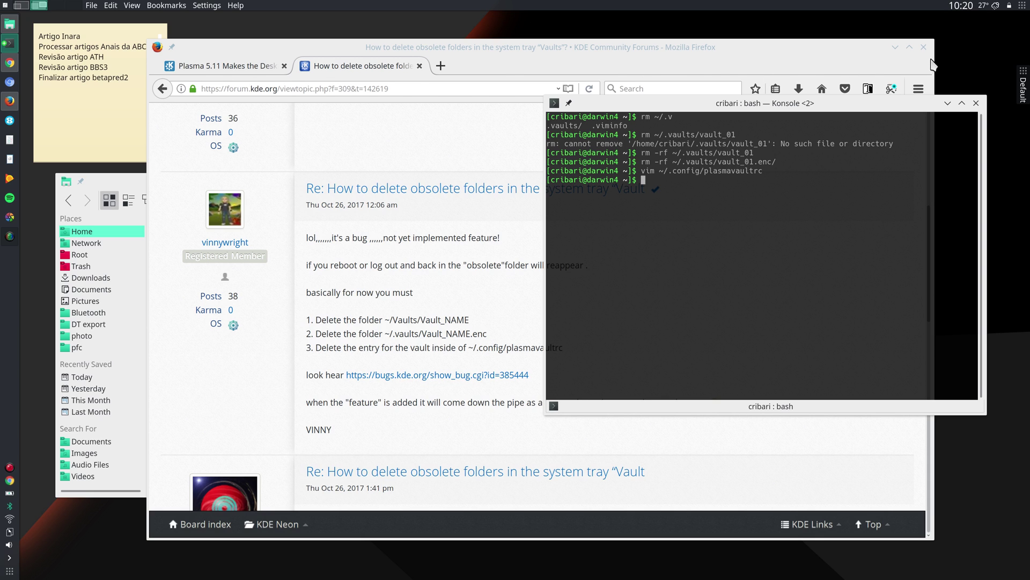
# - Scroll to the Plasma Vault section of the Plasma 5.11 announcement, then minimise Firefox
pyautogui.click(252, 67)
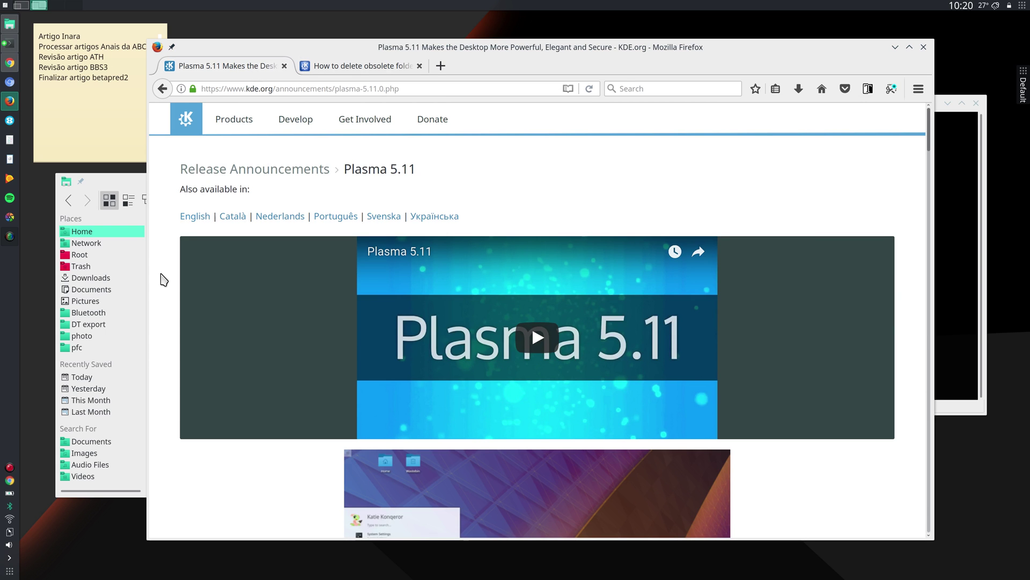
pyautogui.scroll(-10, 163, 280)
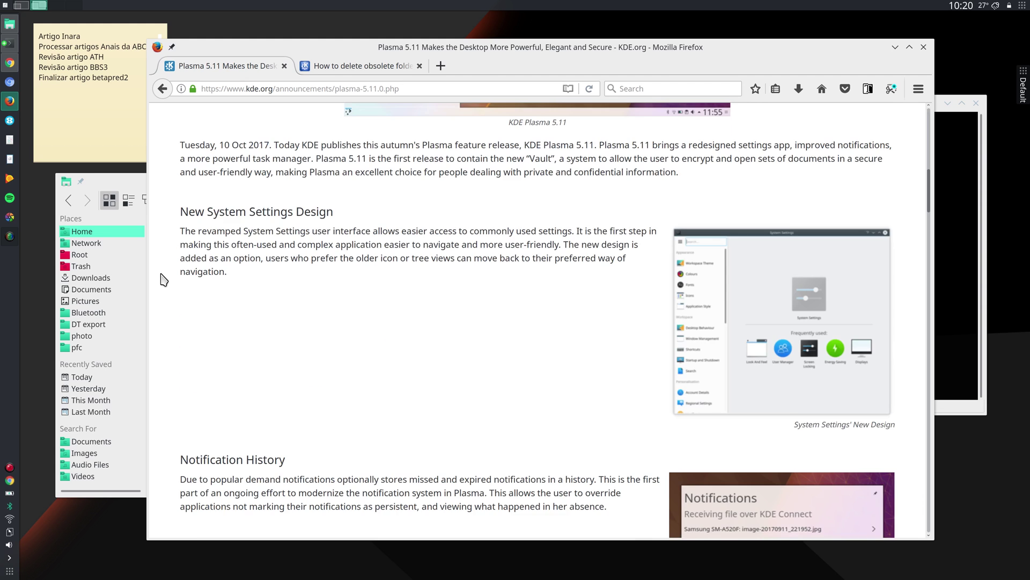
pyautogui.scroll(-10, 163, 280)
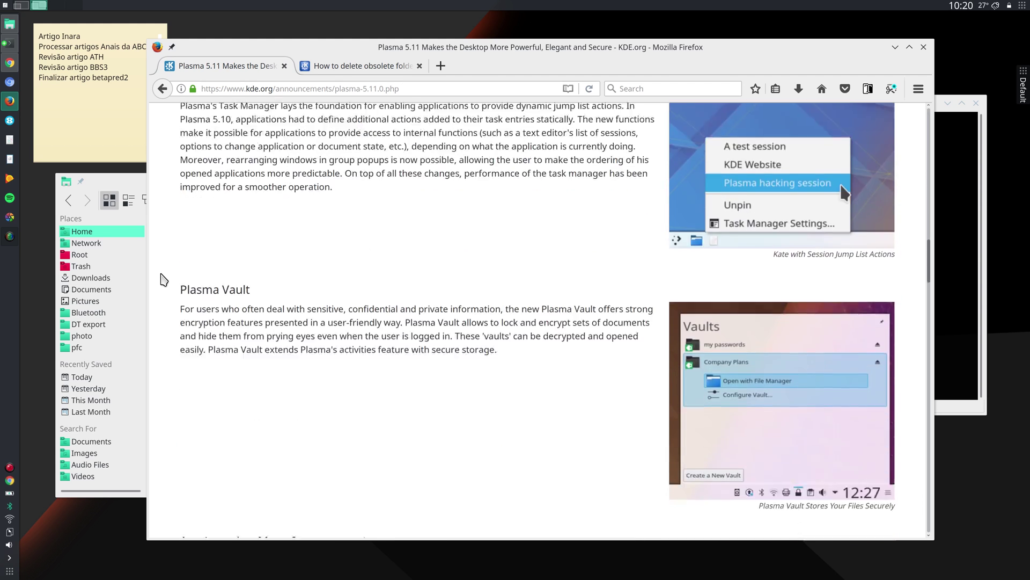
pyautogui.scroll(-2, 163, 280)
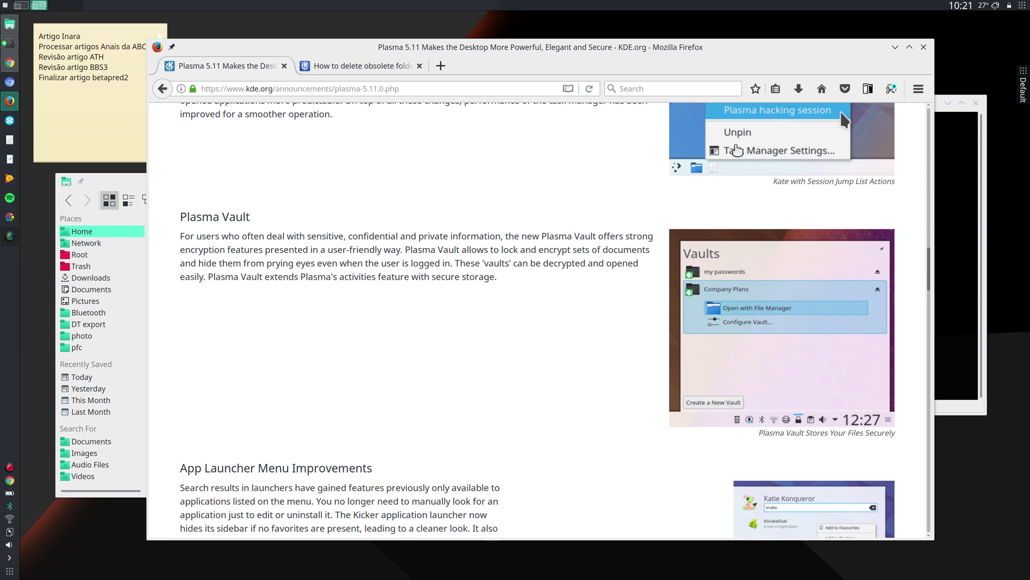
pyautogui.click(895, 47)
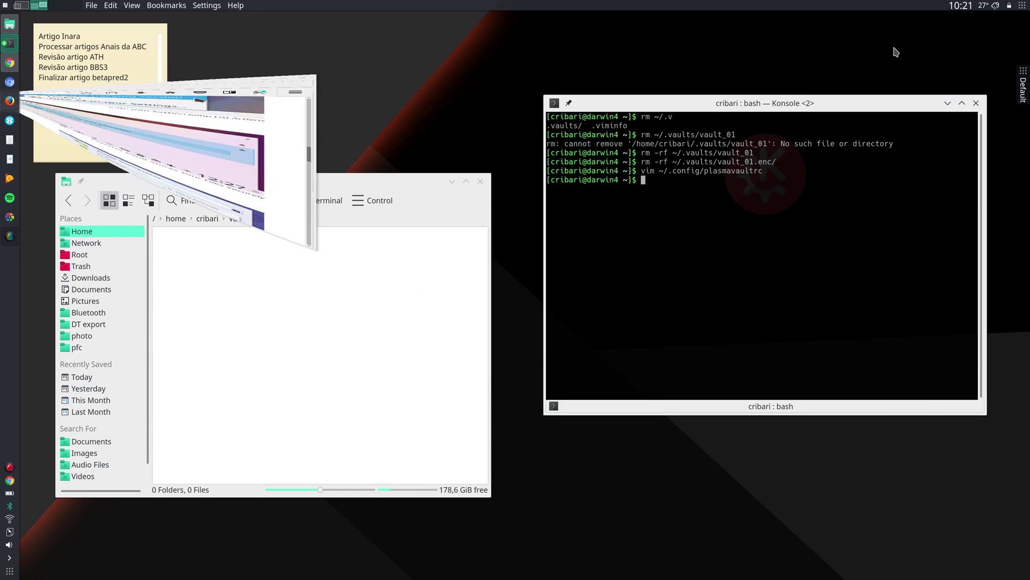